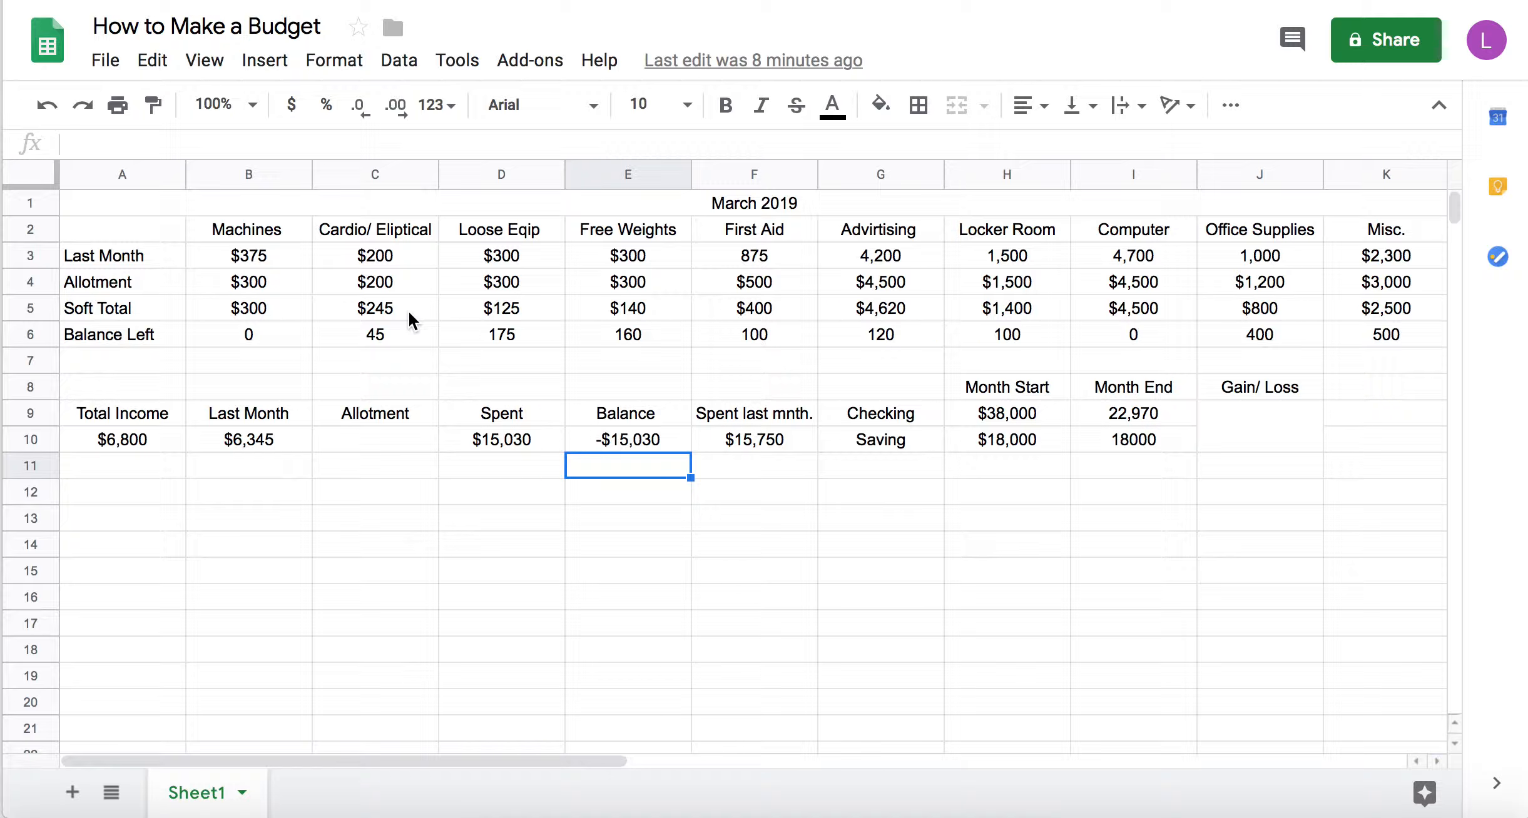
# Step: Set the Cardio/ Eliptical Allotment to 245 and its Soft Total to 200
pyautogui.doubleClick(395, 281)
pyautogui.press('BackSpace')
pyautogui.press('BackSpace')
pyautogui.write('45')
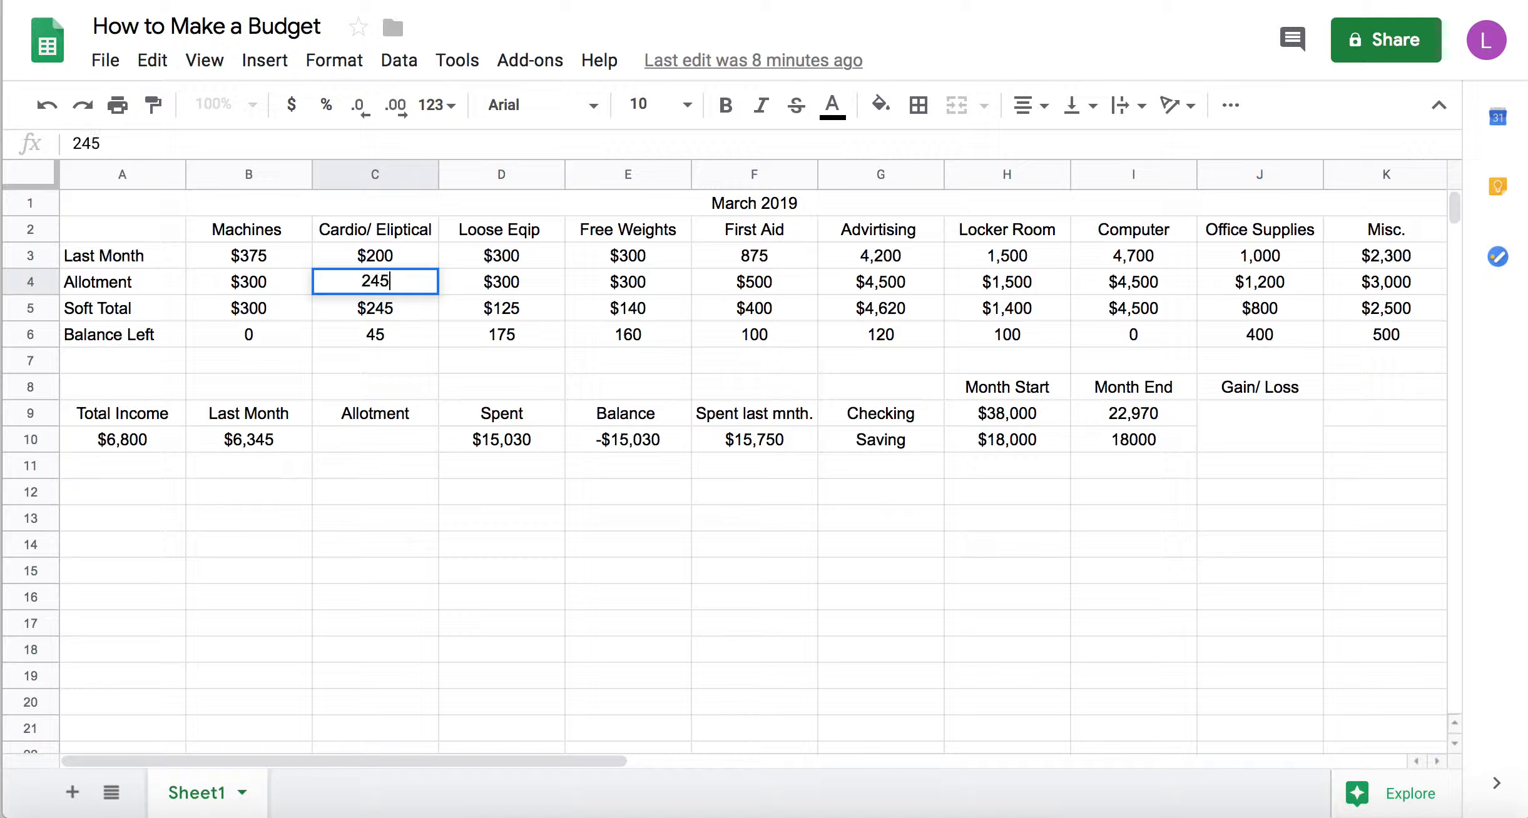
pyautogui.click(396, 305)
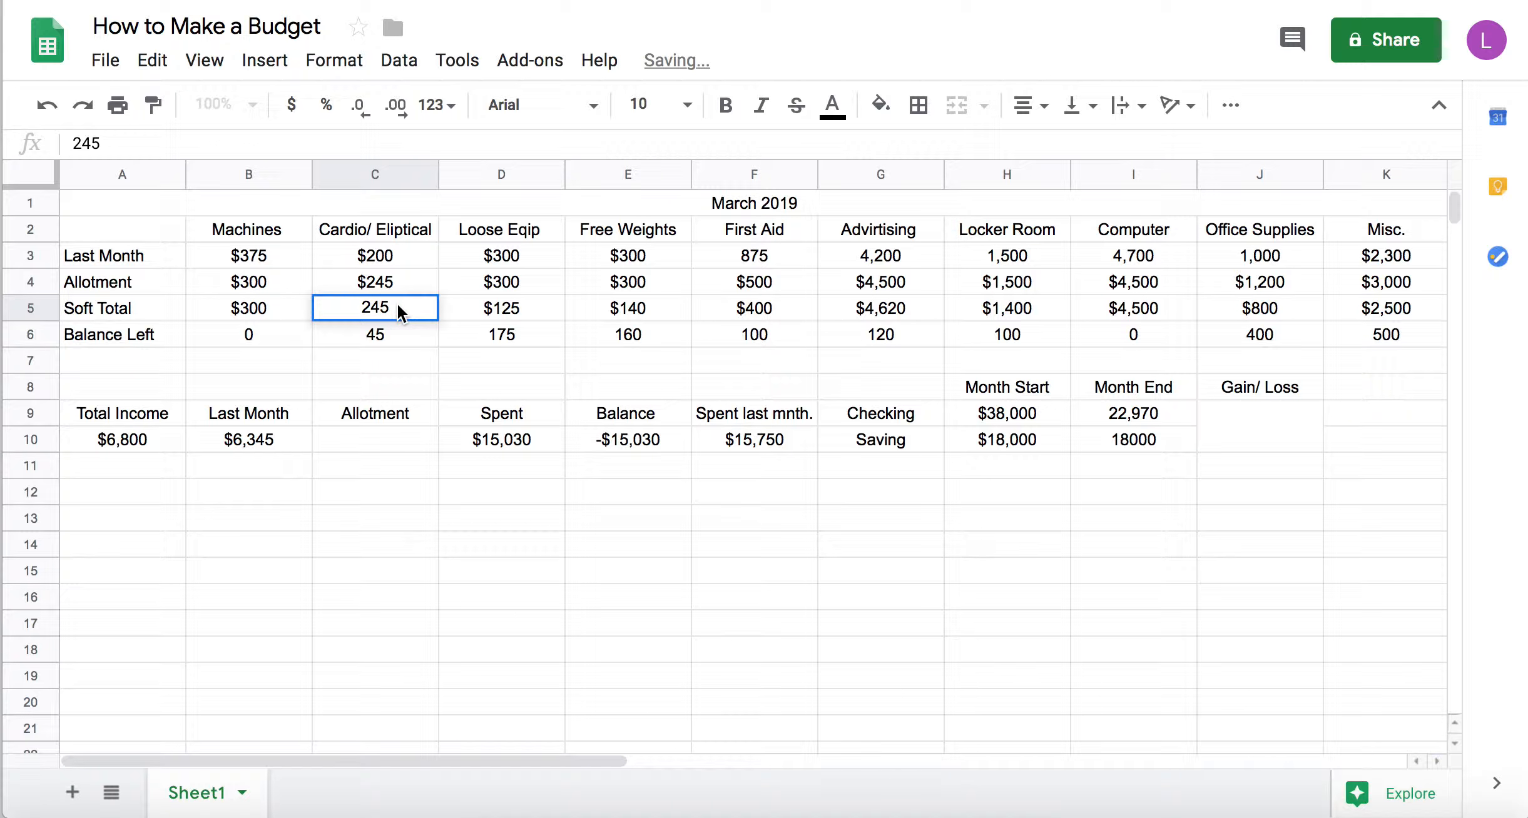
pyautogui.write('200')
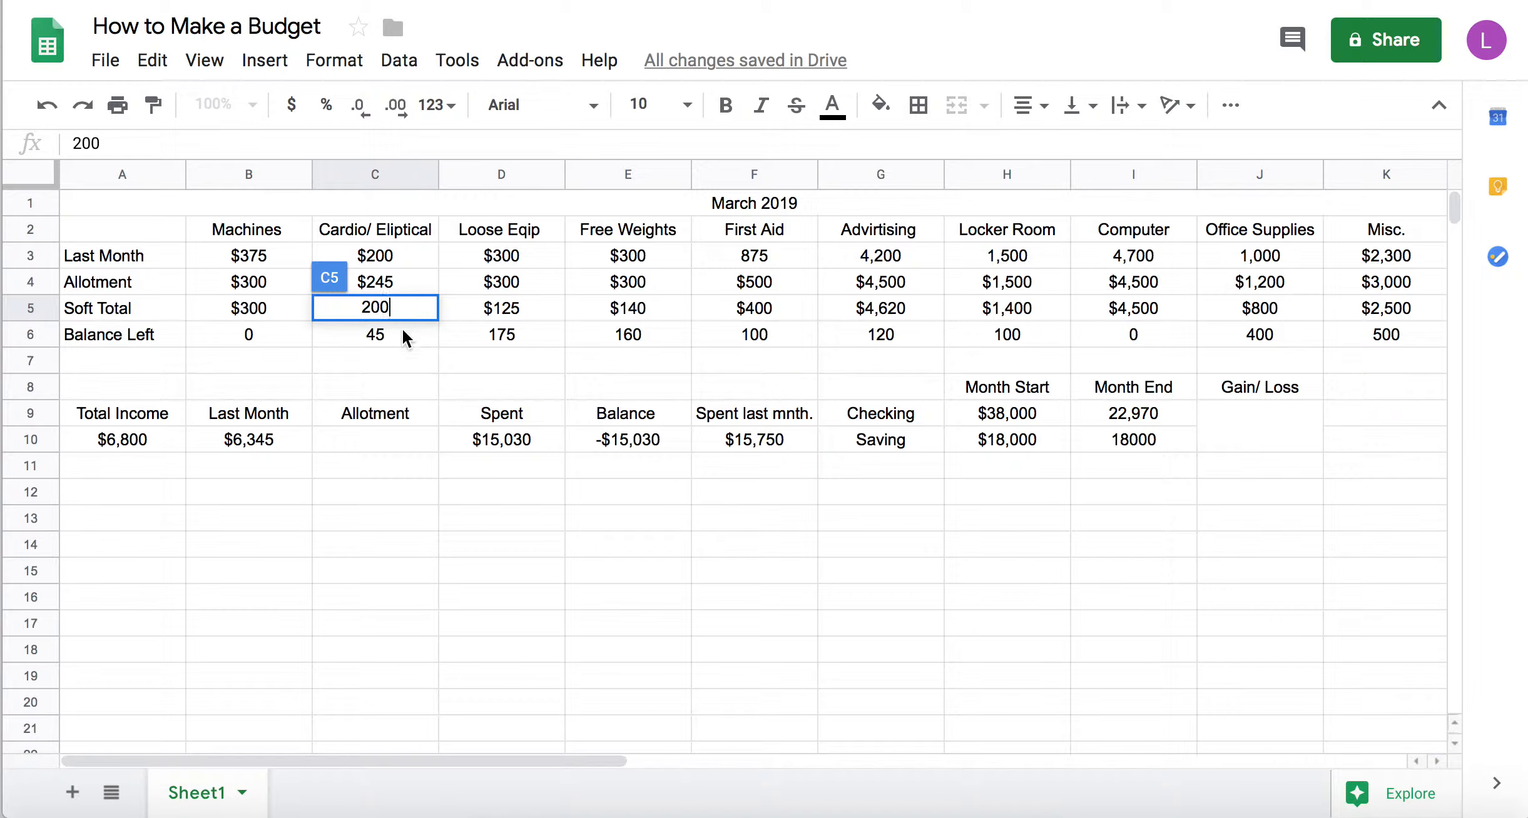
pyautogui.click(402, 328)
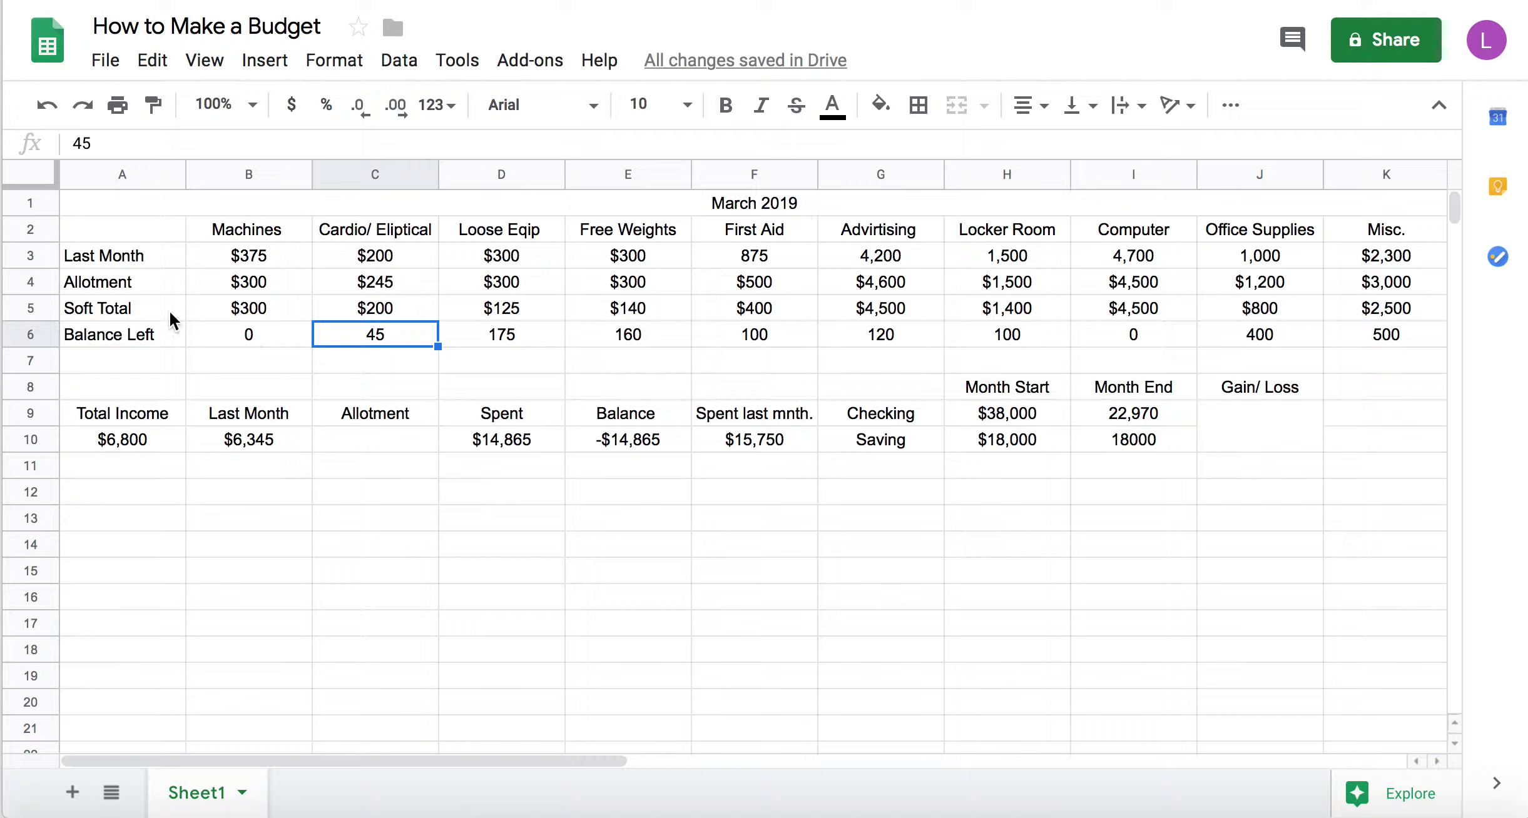
# Step: Total the Allotment row in cell C10 with the formula =SUM(B4:K4)
pyautogui.click(344, 436)
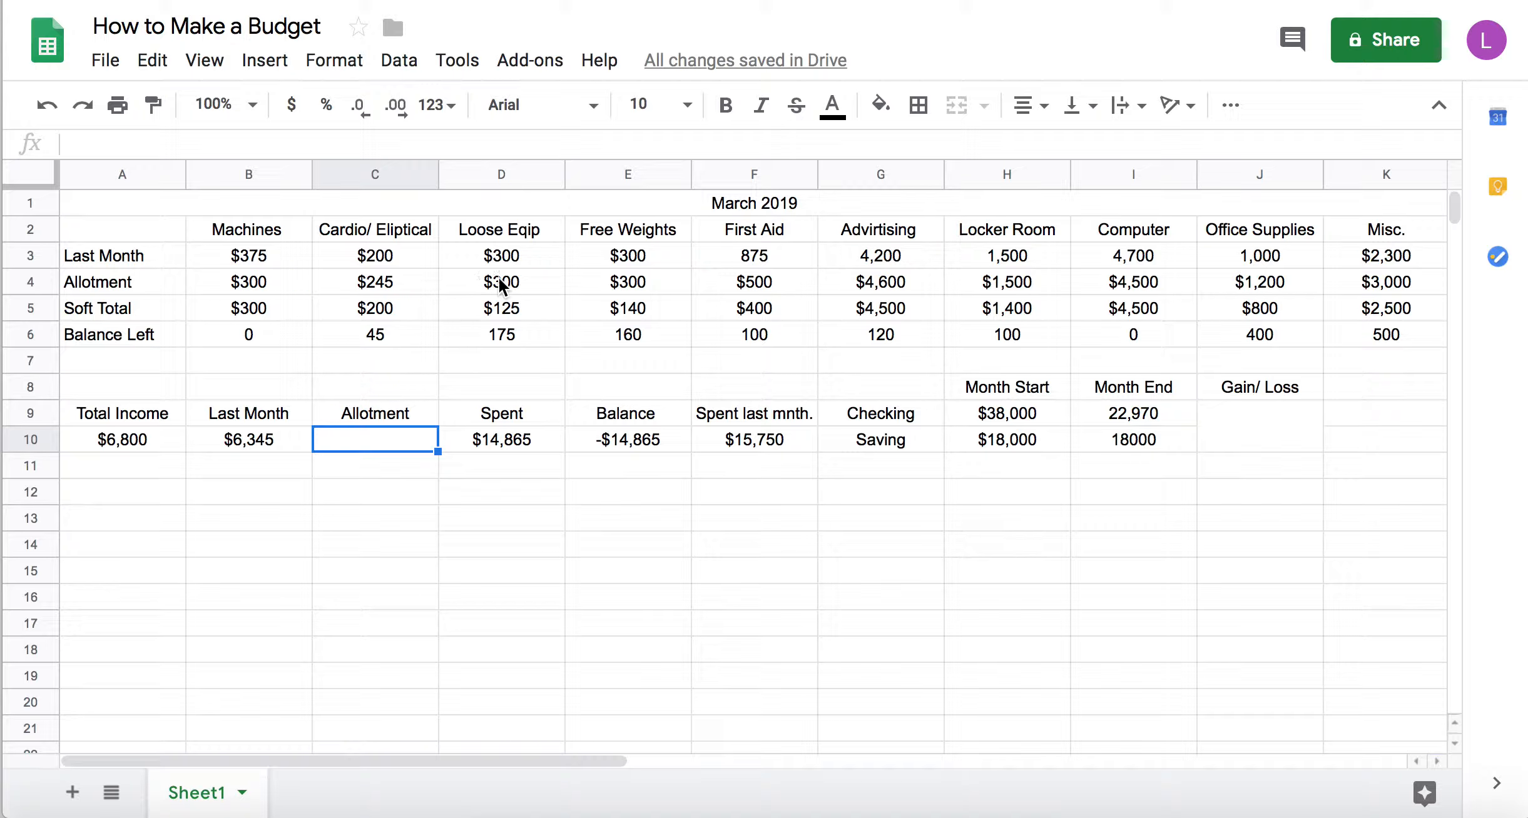
pyautogui.click(406, 440)
pyautogui.write('=')
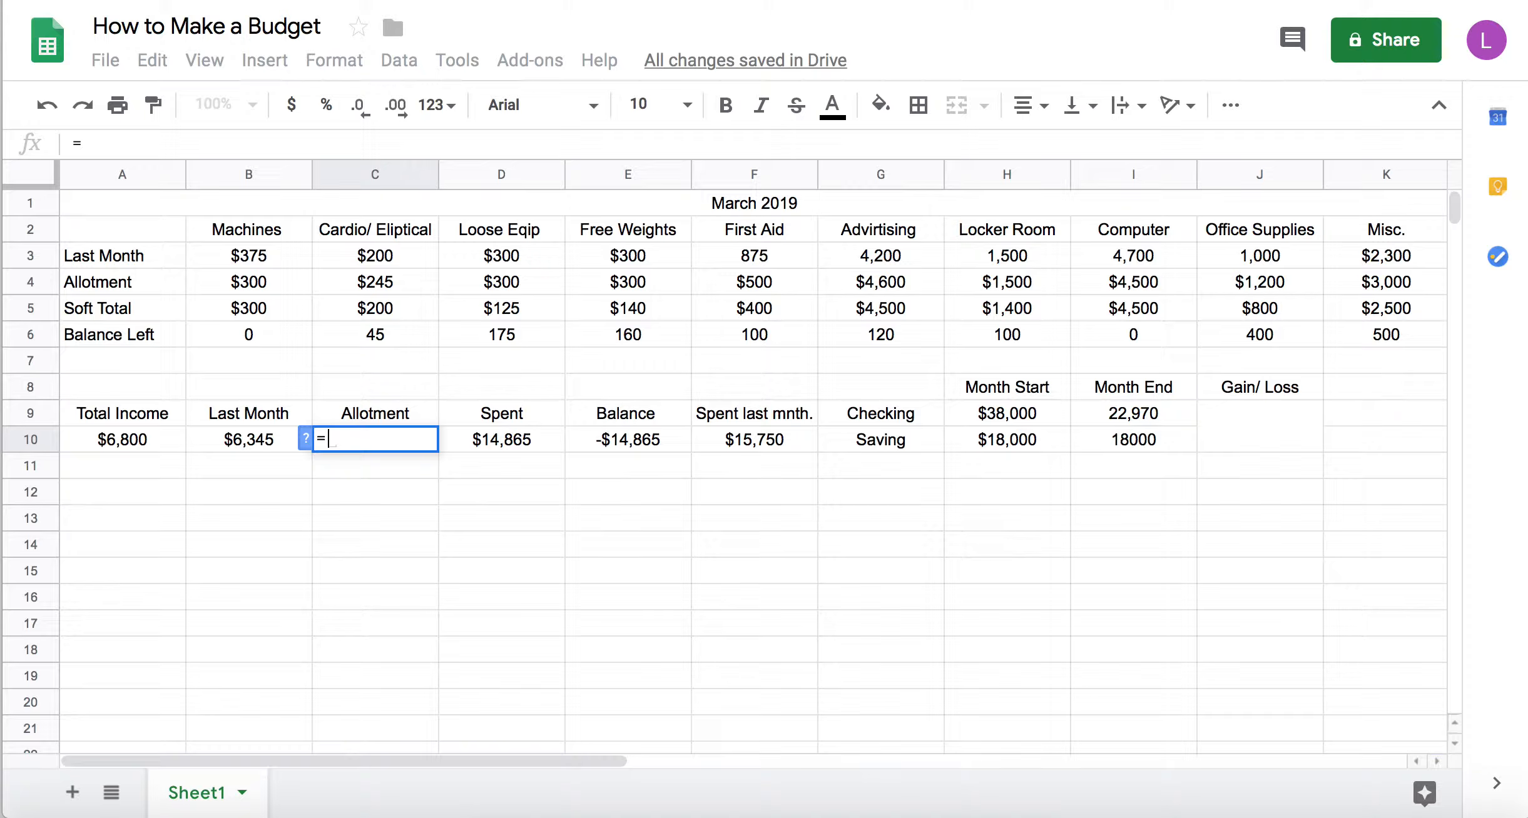
pyautogui.write('sum')
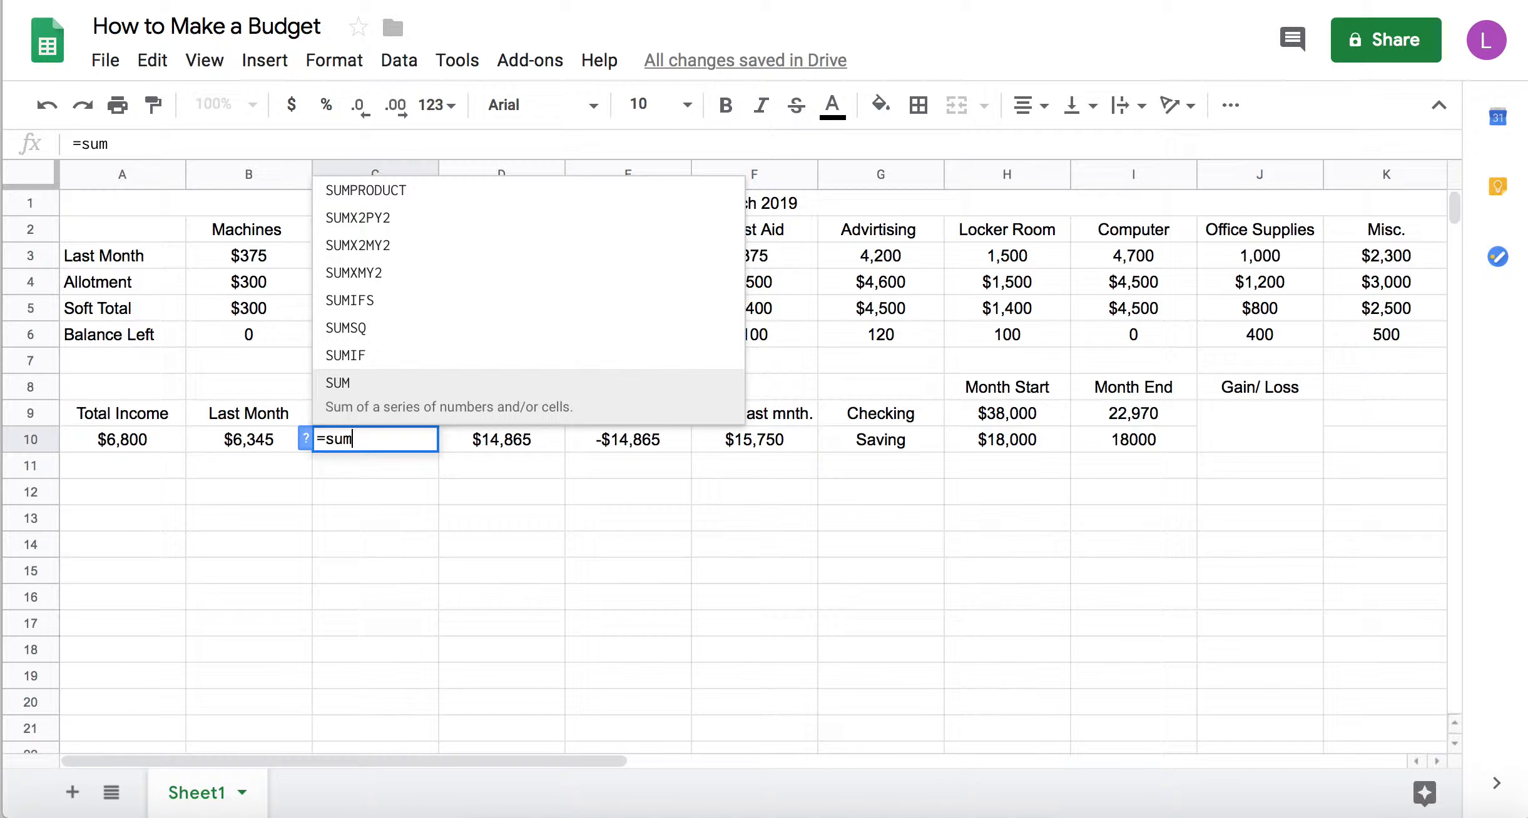
pyautogui.click(373, 408)
pyautogui.moveTo(277, 283); pyautogui.dragTo(1125, 280)
pyautogui.moveTo(1222, 275); pyautogui.dragTo(1353, 275)
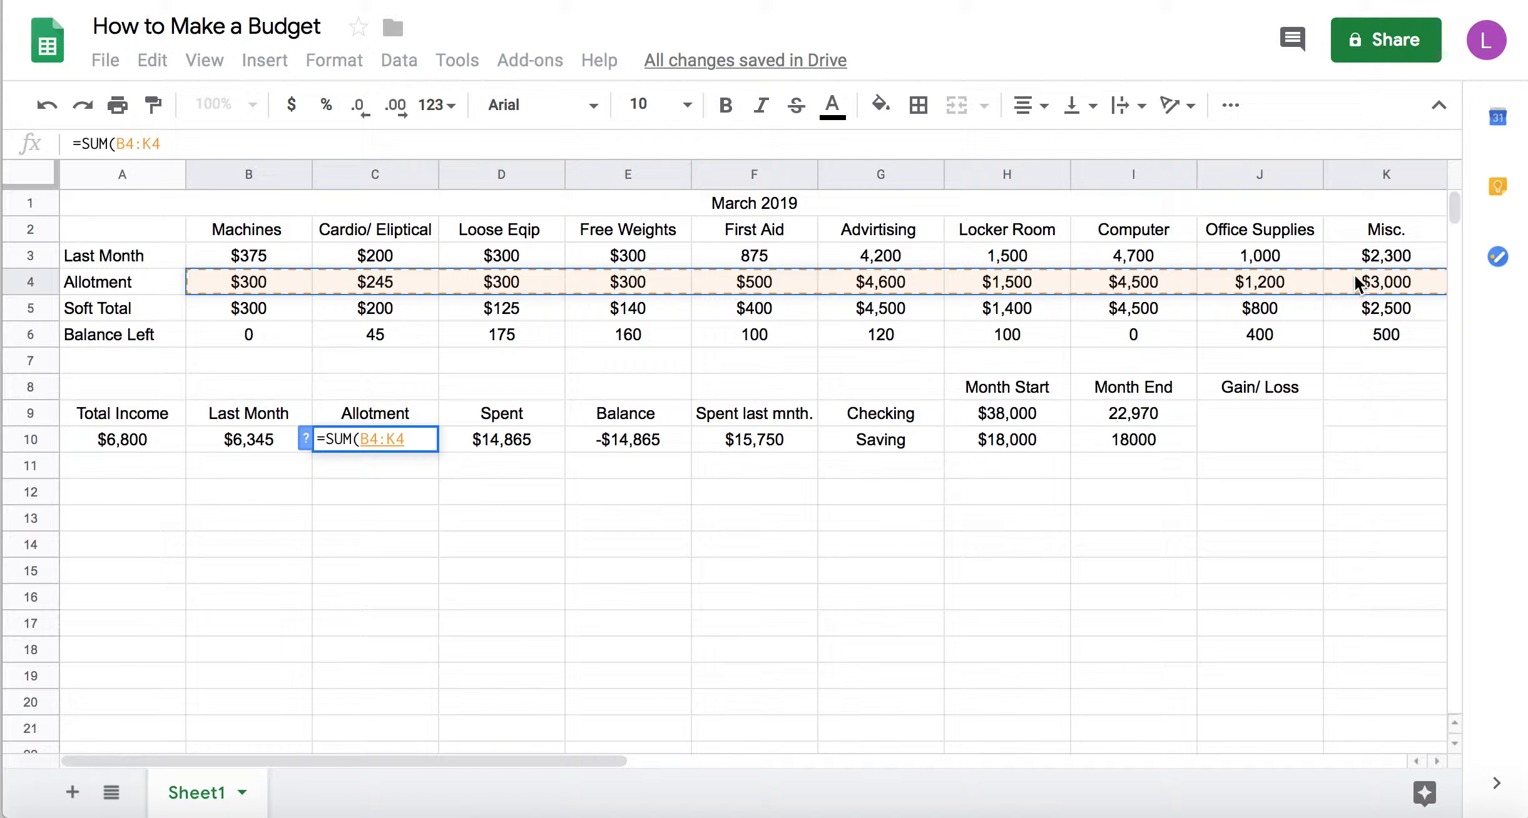
pyautogui.press('Return')
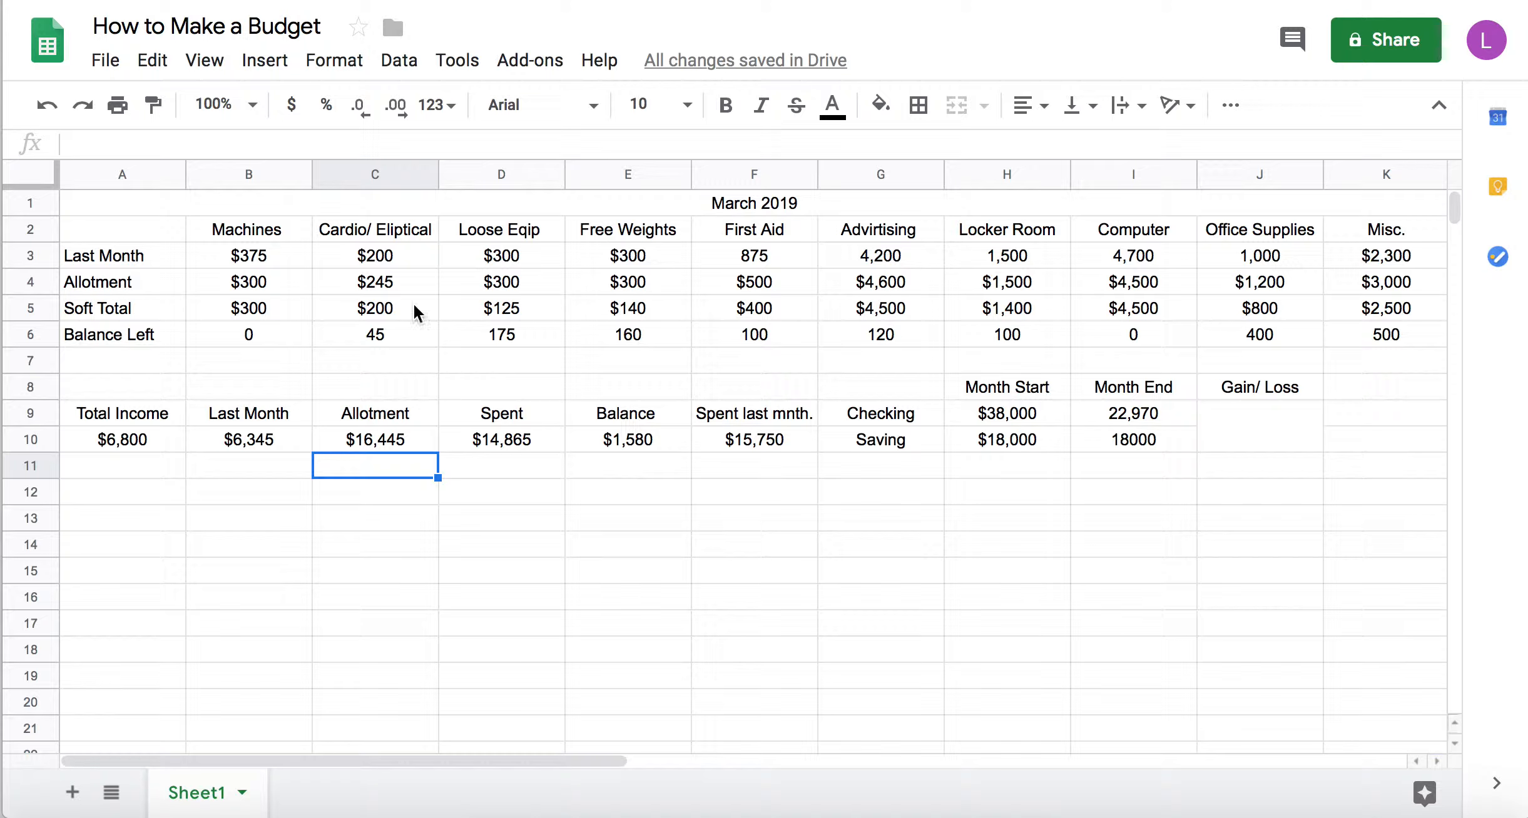
# Step: Change the Cardio/ Eliptical Allotment to 275 to test the allotment total formula
pyautogui.doubleClick(385, 280)
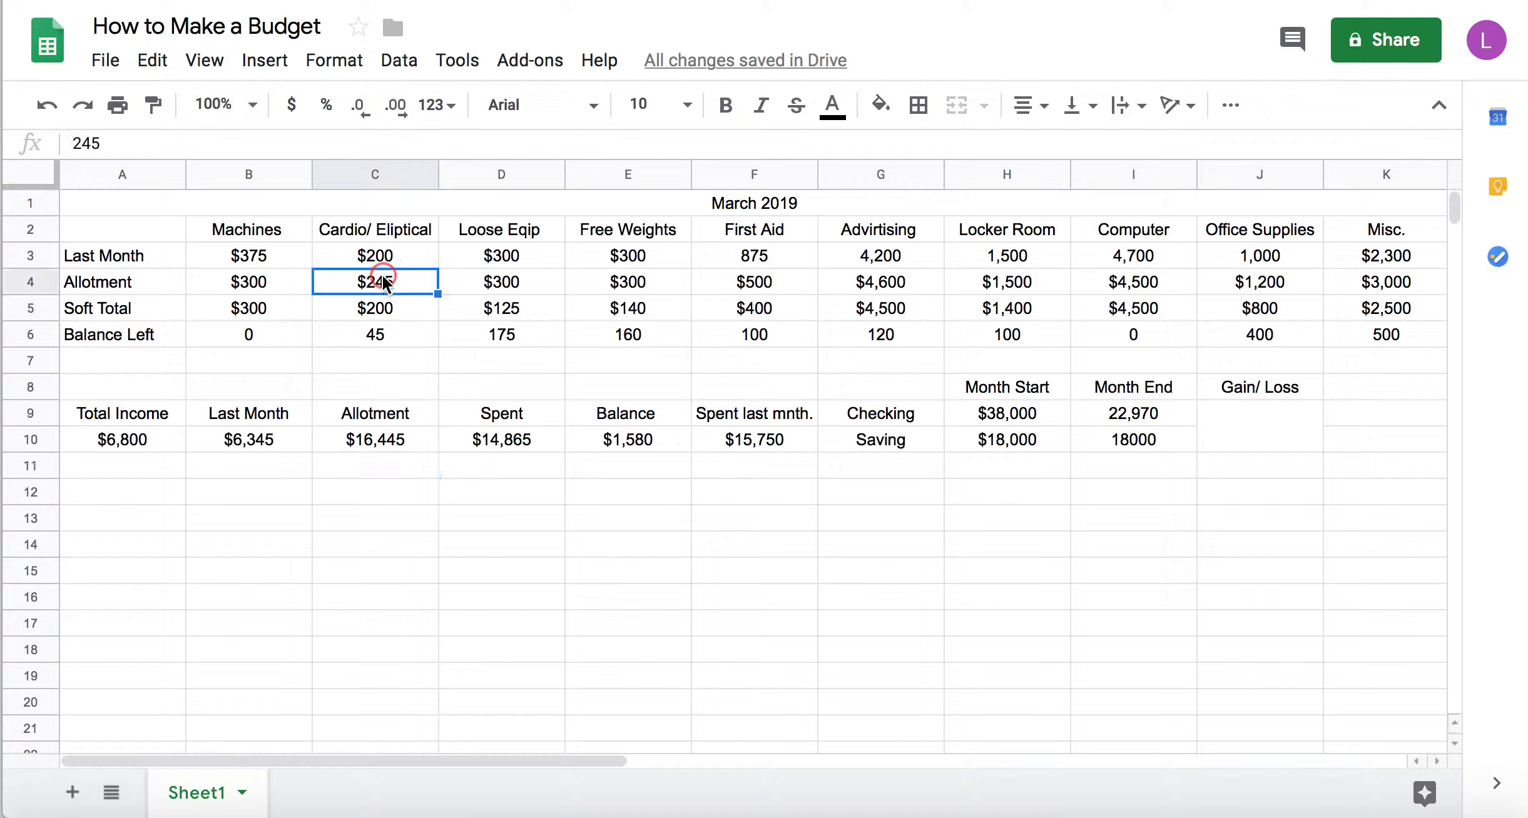
pyautogui.press('BackSpace')
pyautogui.press('BackSpace')
pyautogui.write('75')
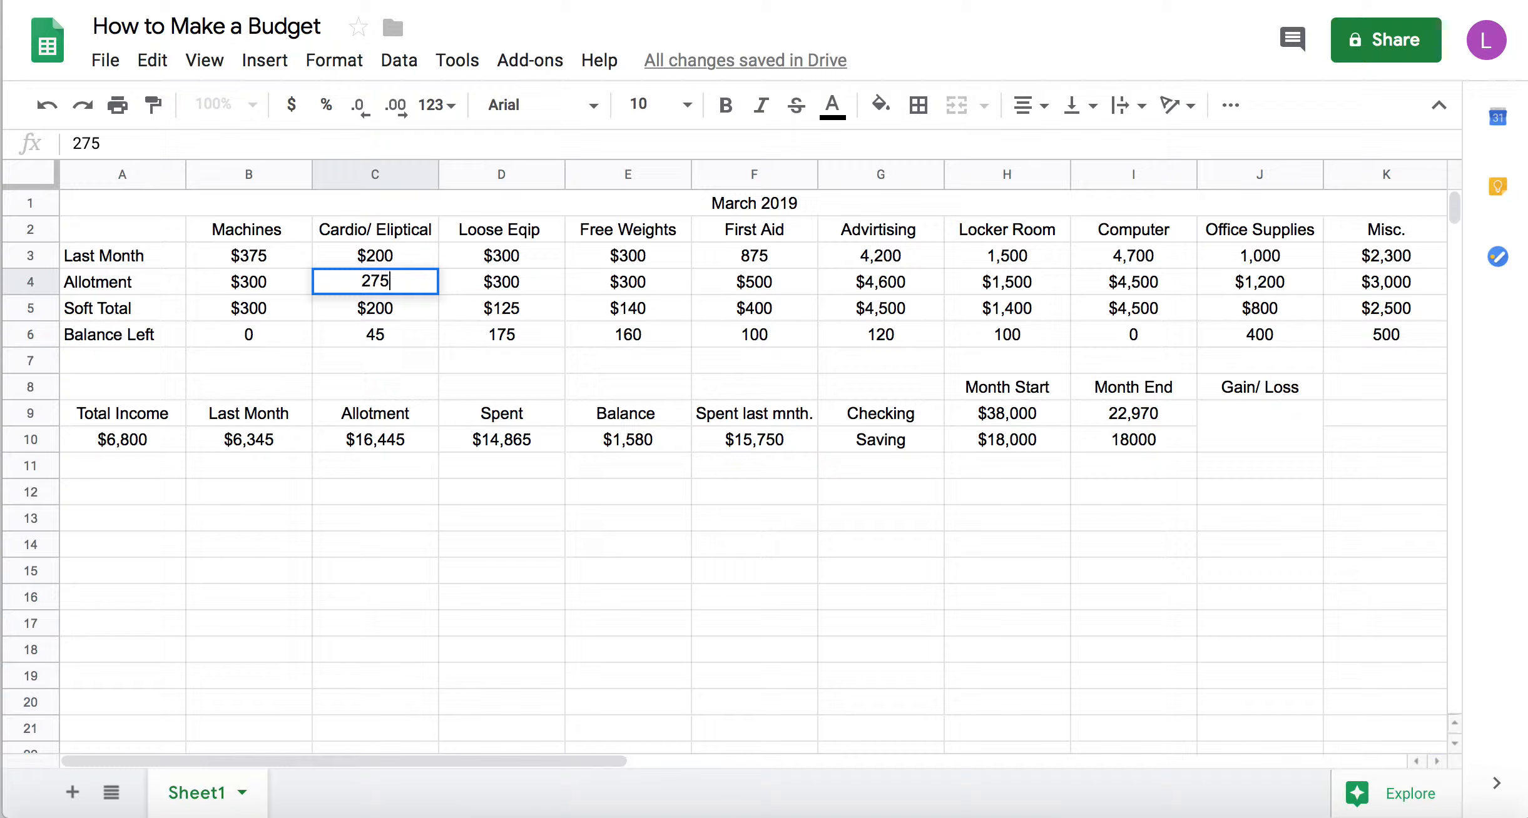
pyautogui.press('Return')
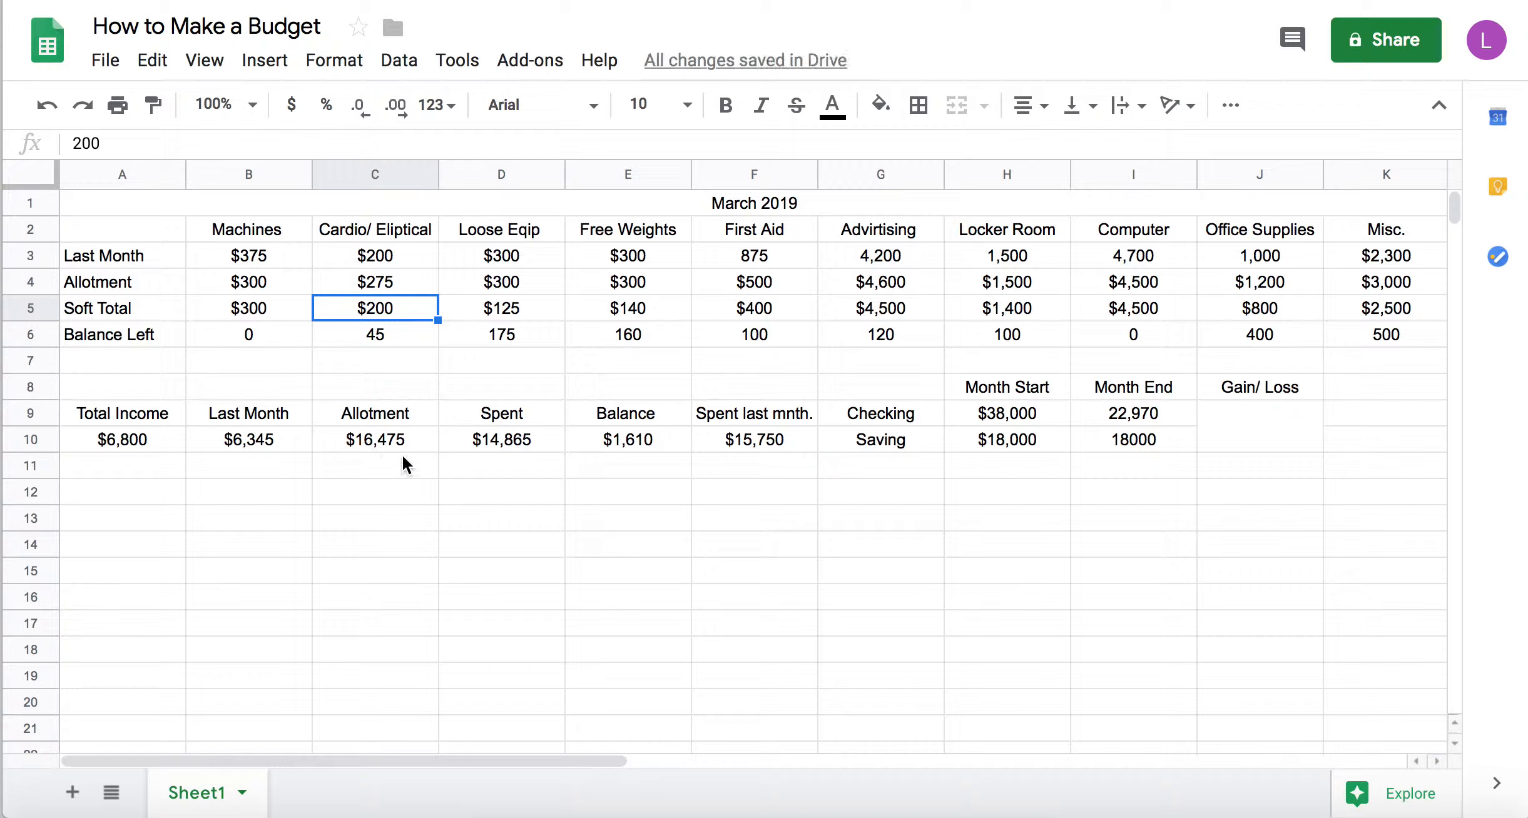
# Step: Change the Cardio/ Eliptical Allotment to 1500 as another test of the total
pyautogui.doubleClick(397, 282)
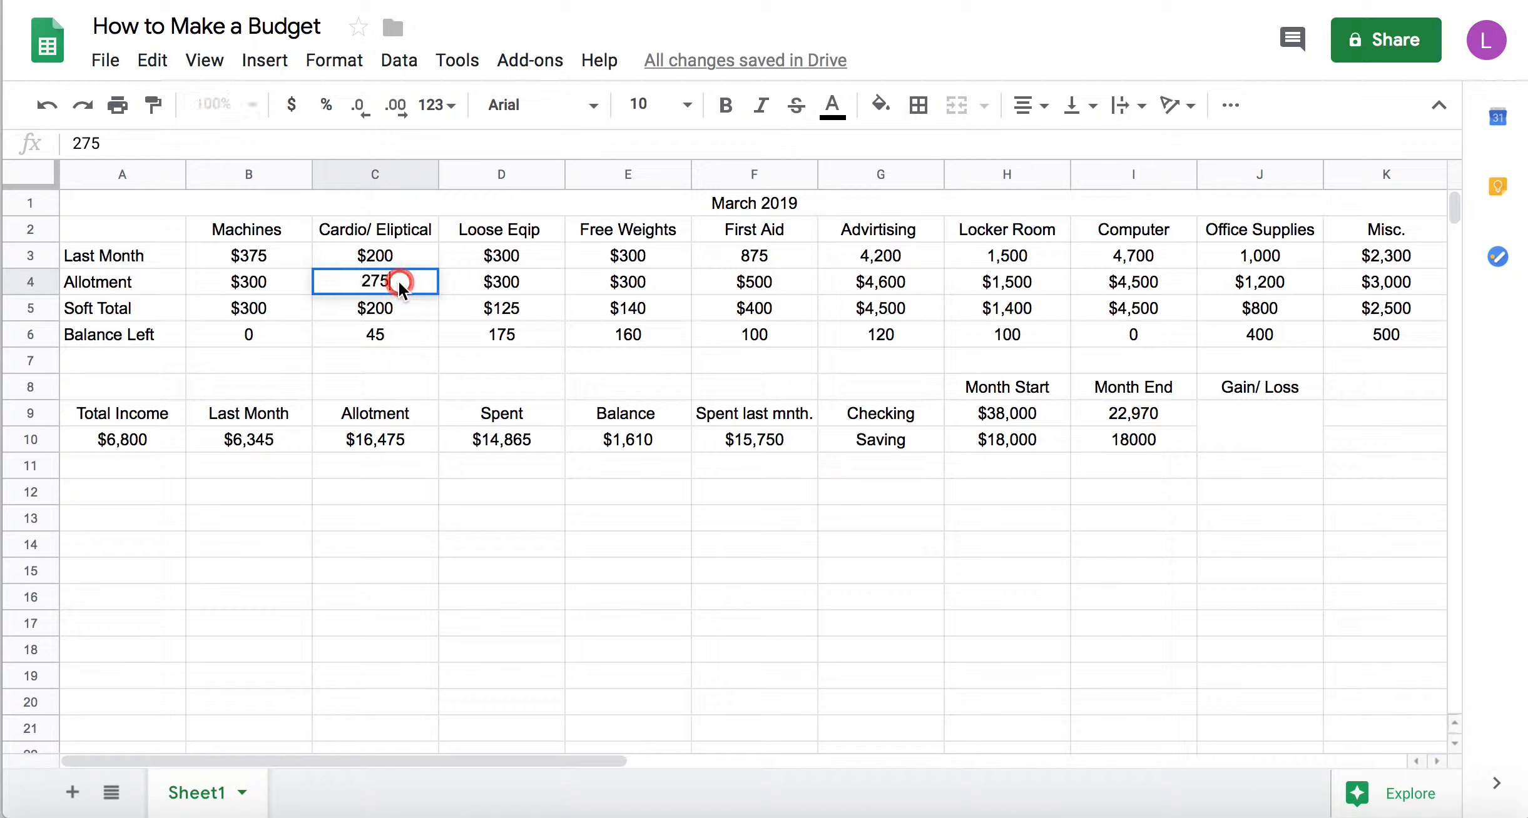
pyautogui.press('BackSpace')
pyautogui.press('BackSpace')
pyautogui.press('BackSpace')
pyautogui.write('1500')
pyautogui.press('Return')
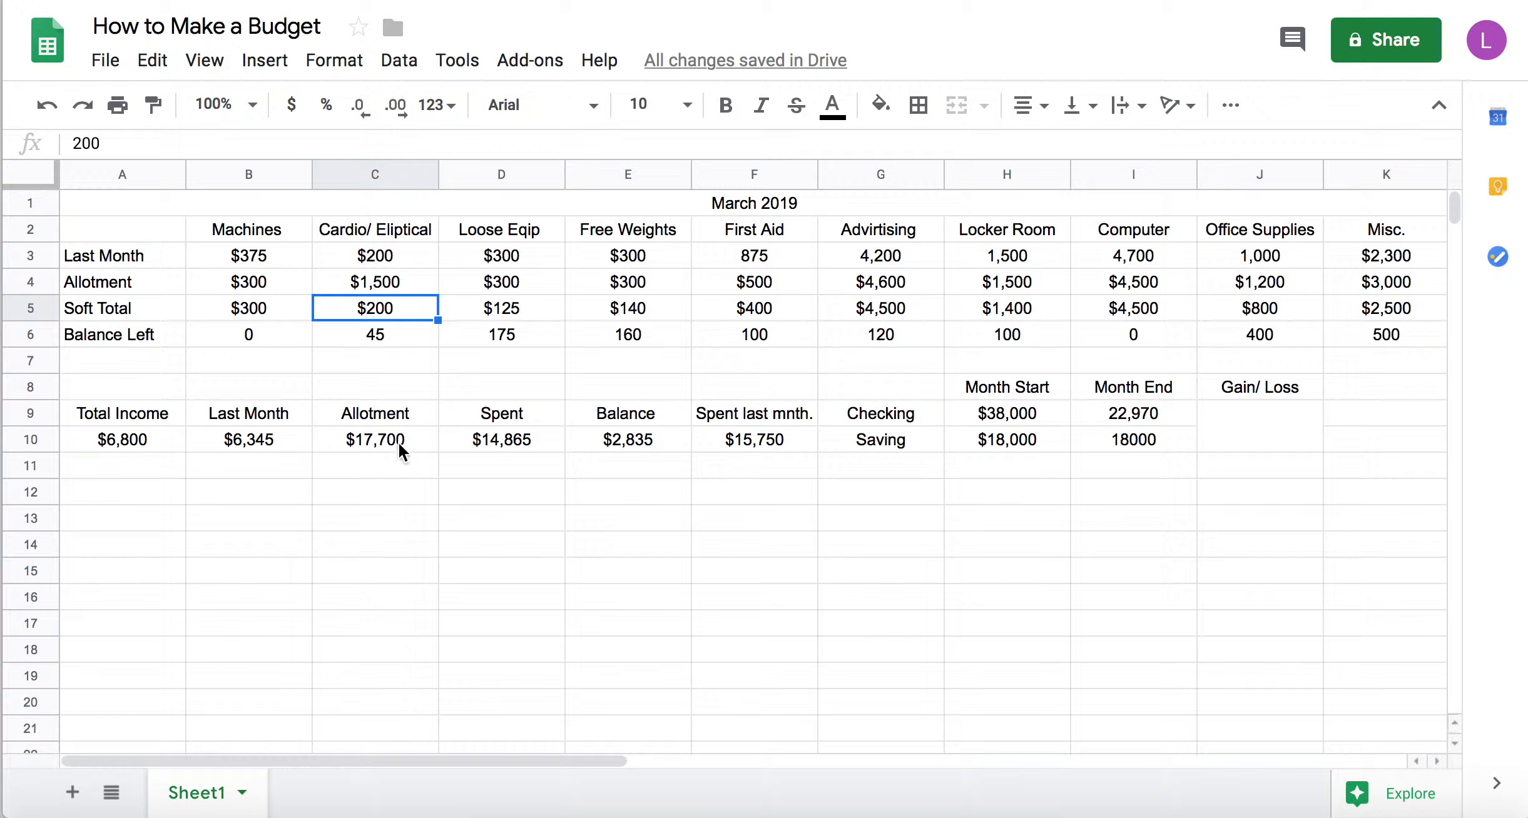
# Step: Restore the Cardio/ Eliptical Allotment to 245
pyautogui.click(406, 279)
pyautogui.doubleClick(406, 279)
pyautogui.press('BackSpace')
pyautogui.press('BackSpace')
pyautogui.press('BackSpace')
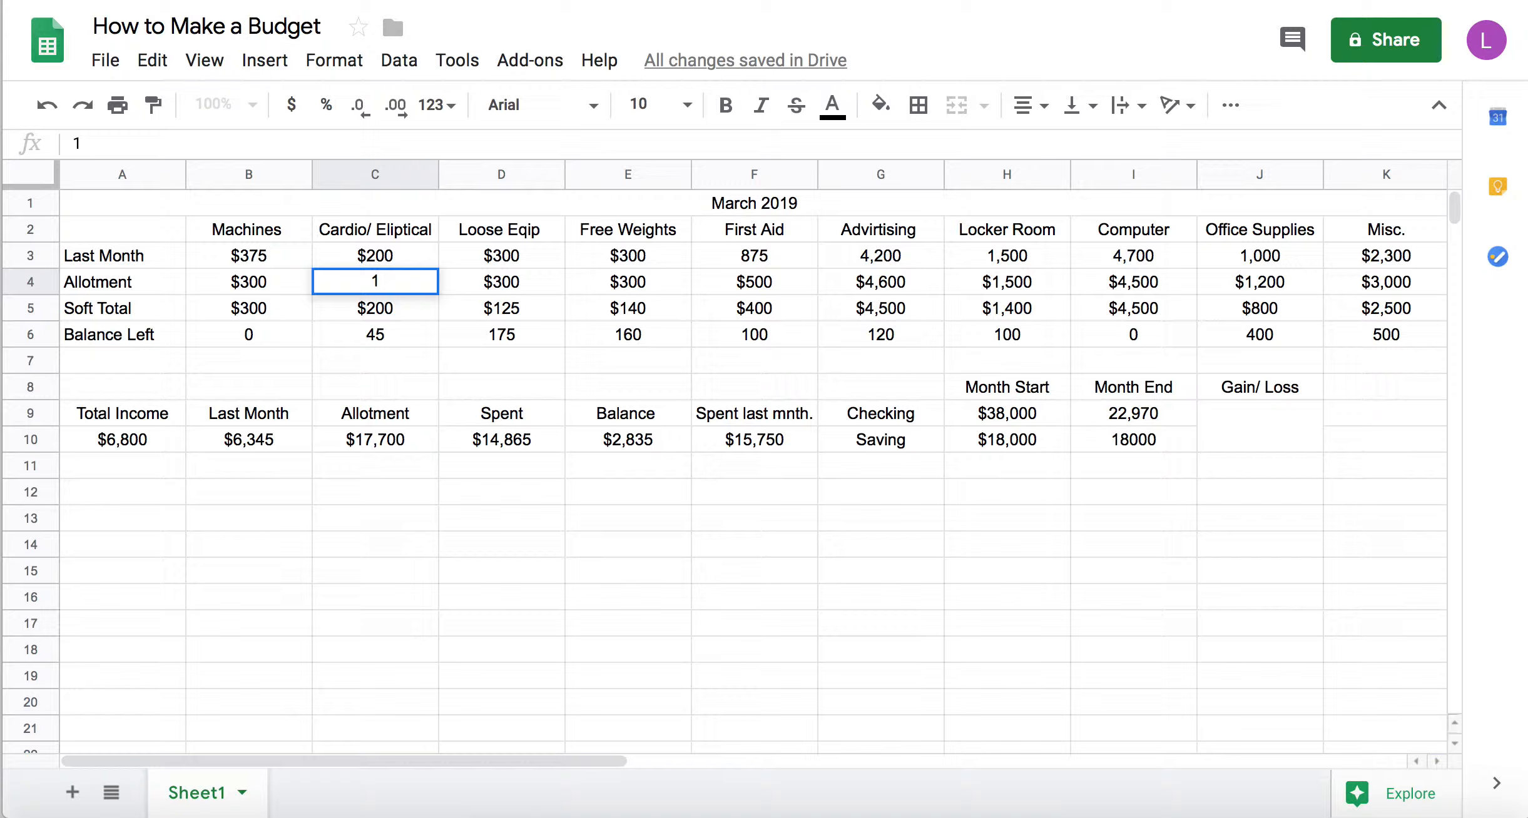
pyautogui.write('245')
pyautogui.press('Return')
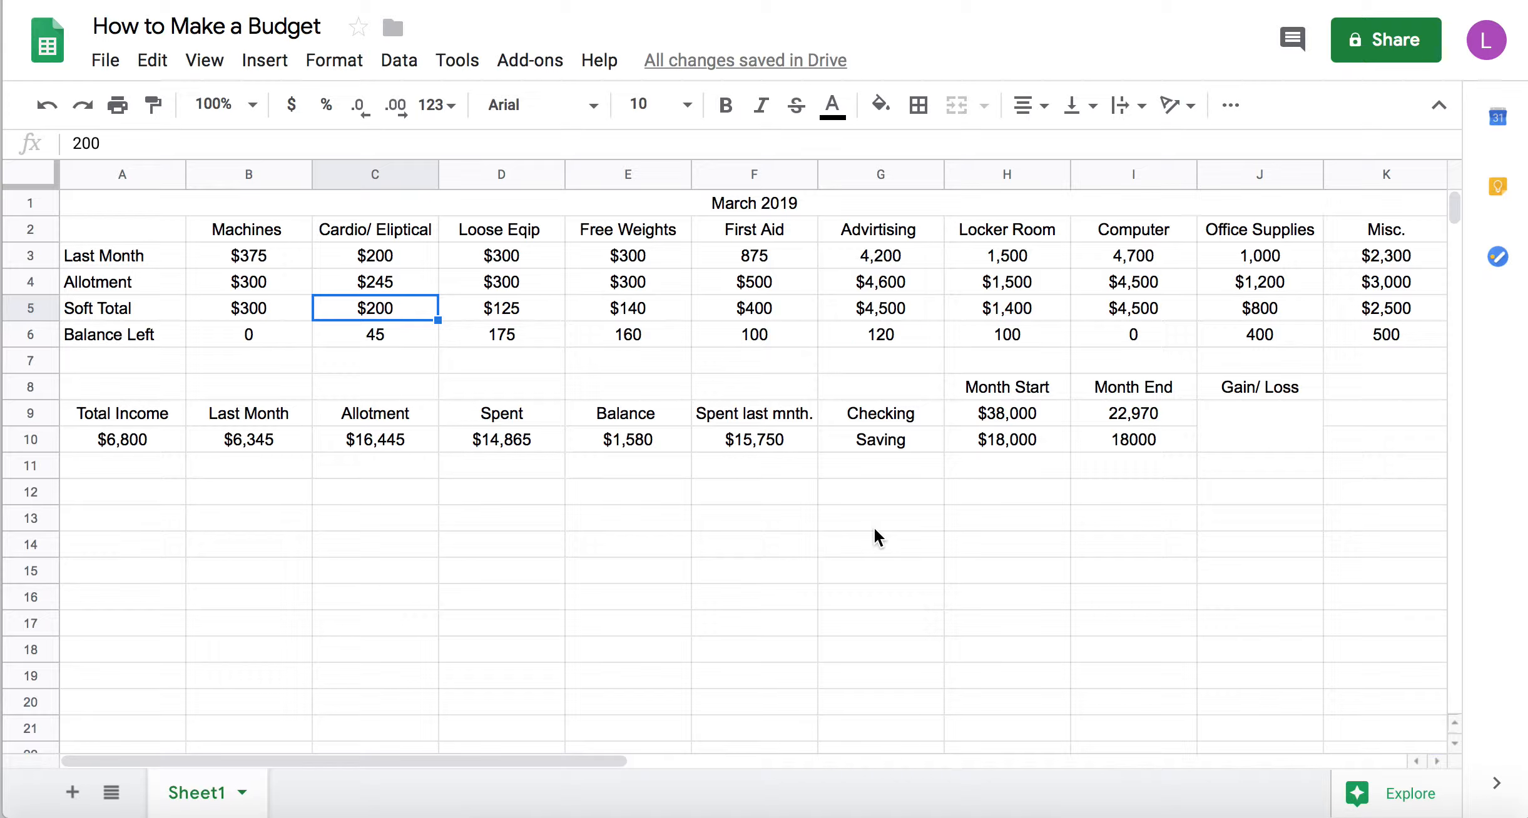
# Step: Start the formula in the merged Gain/ Loss cell with =(H9, referencing the Checking Month Start amount
pyautogui.click(1236, 416)
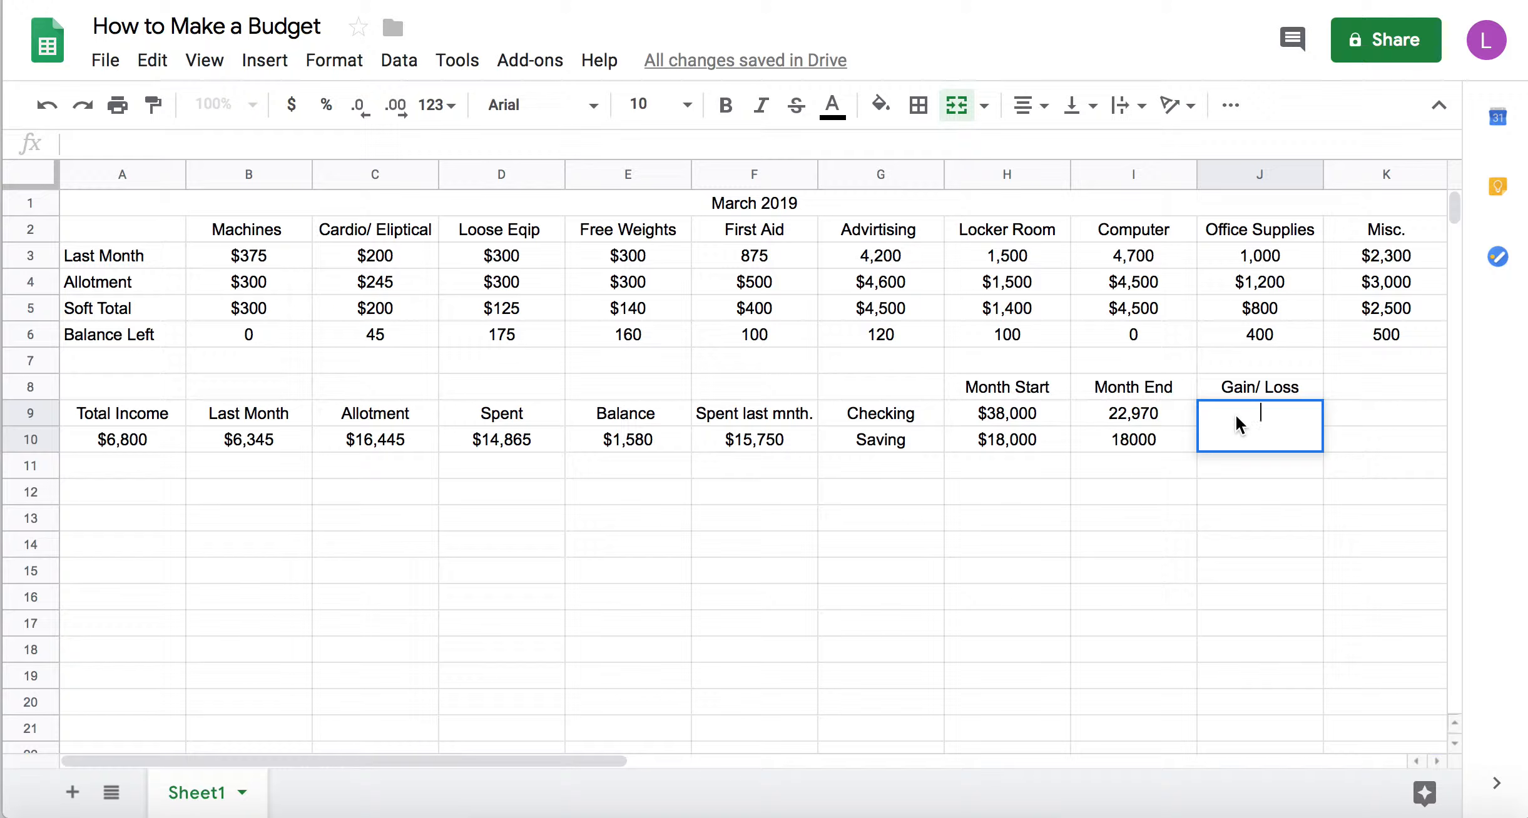
pyautogui.doubleClick(1236, 414)
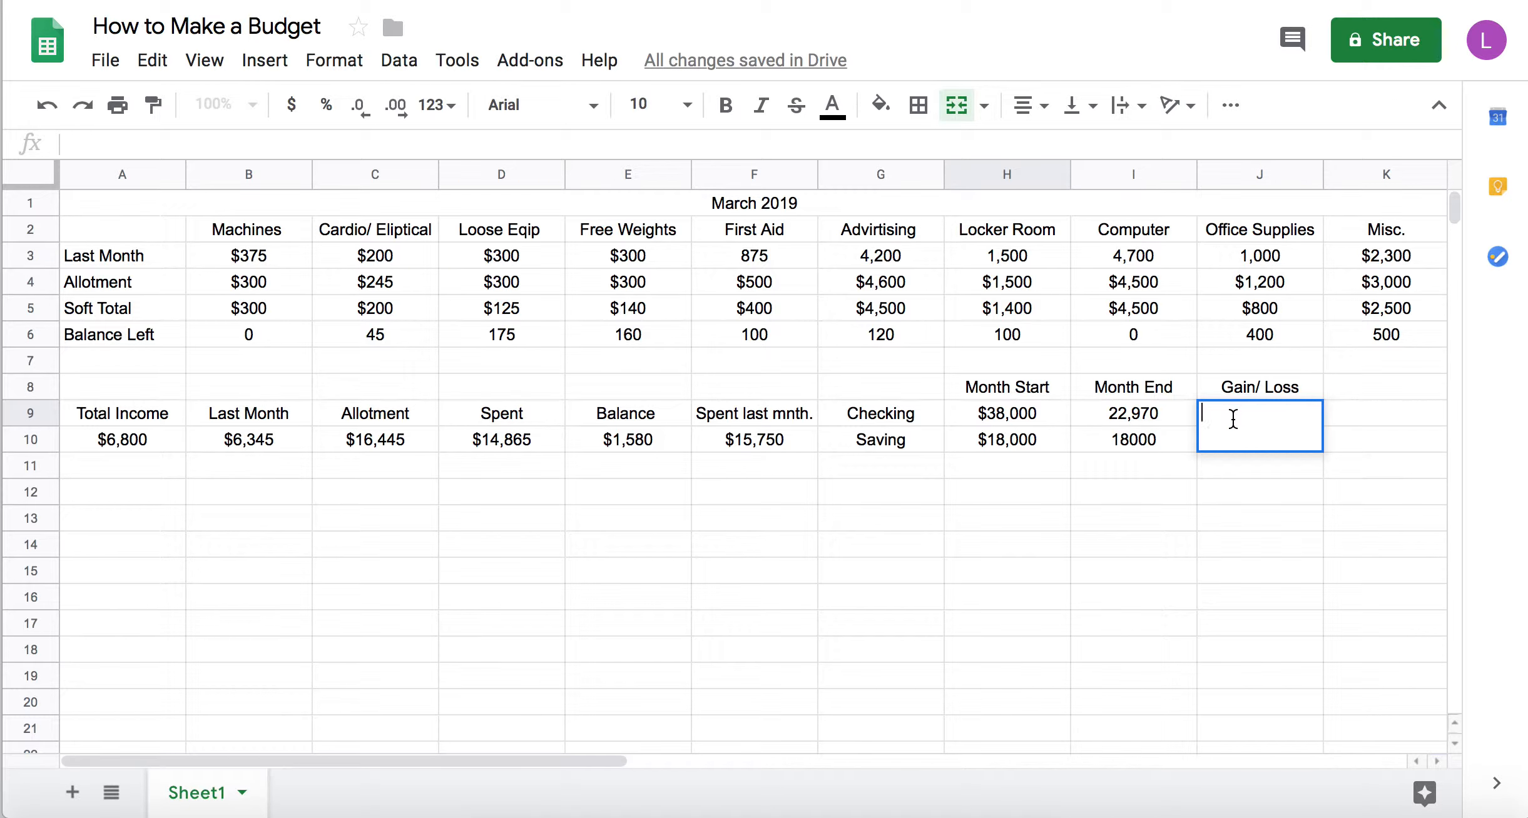
pyautogui.write('=')
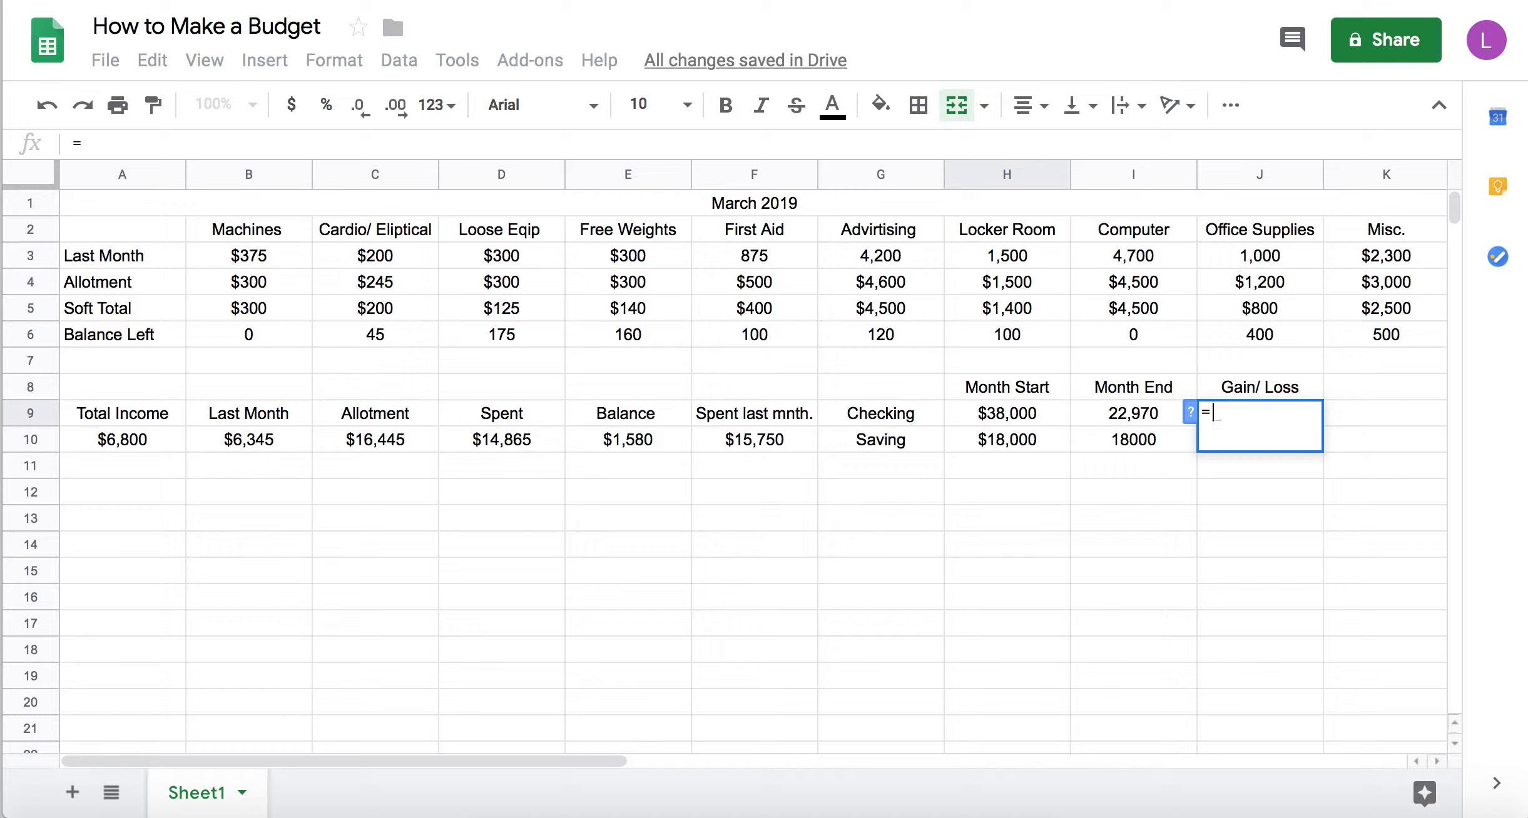
pyautogui.write('(')
pyautogui.click(1005, 409)
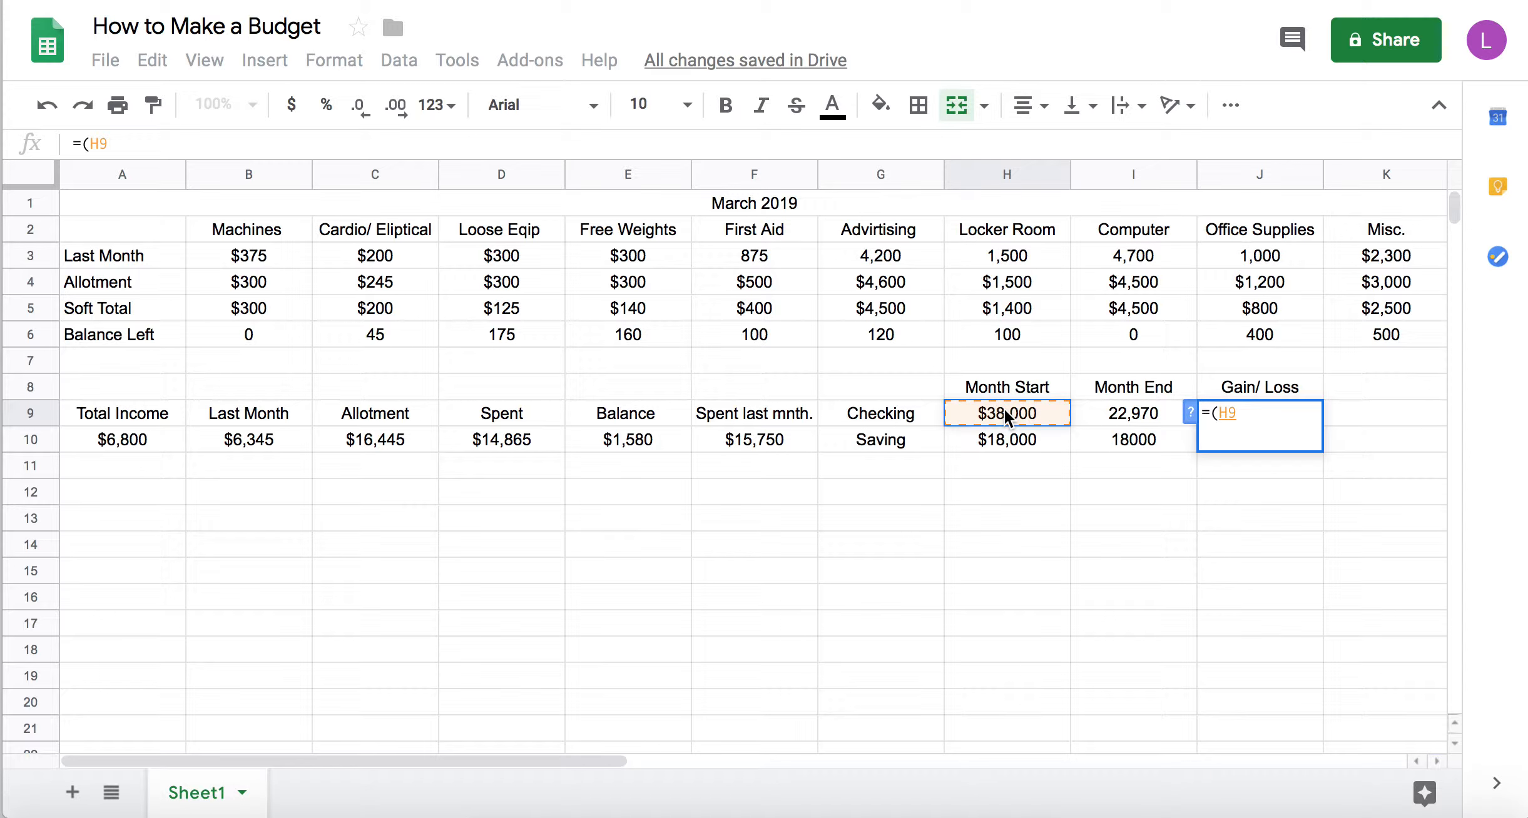
pyautogui.write('-')
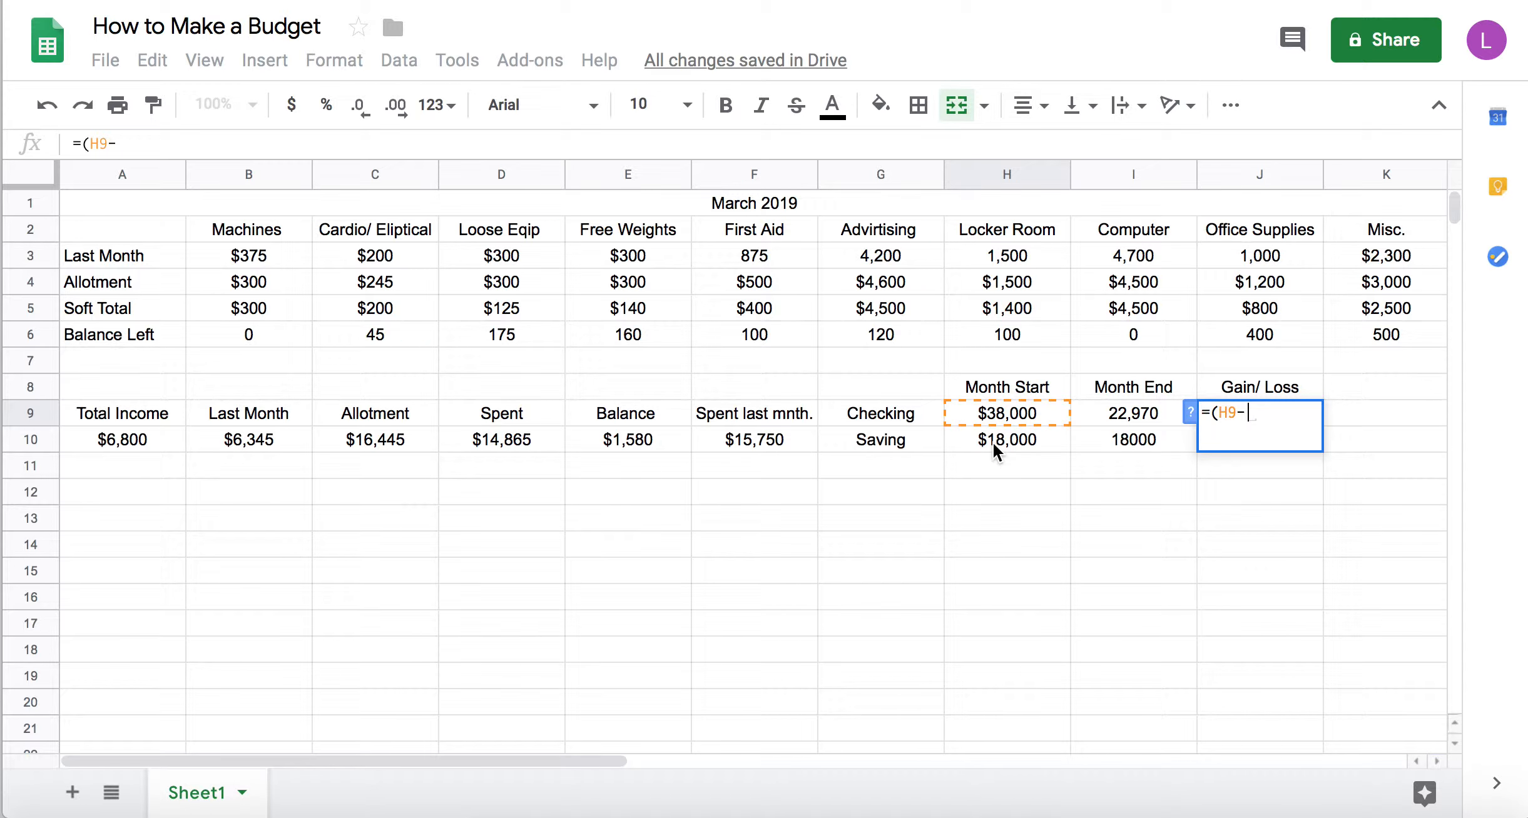
pyautogui.click(992, 440)
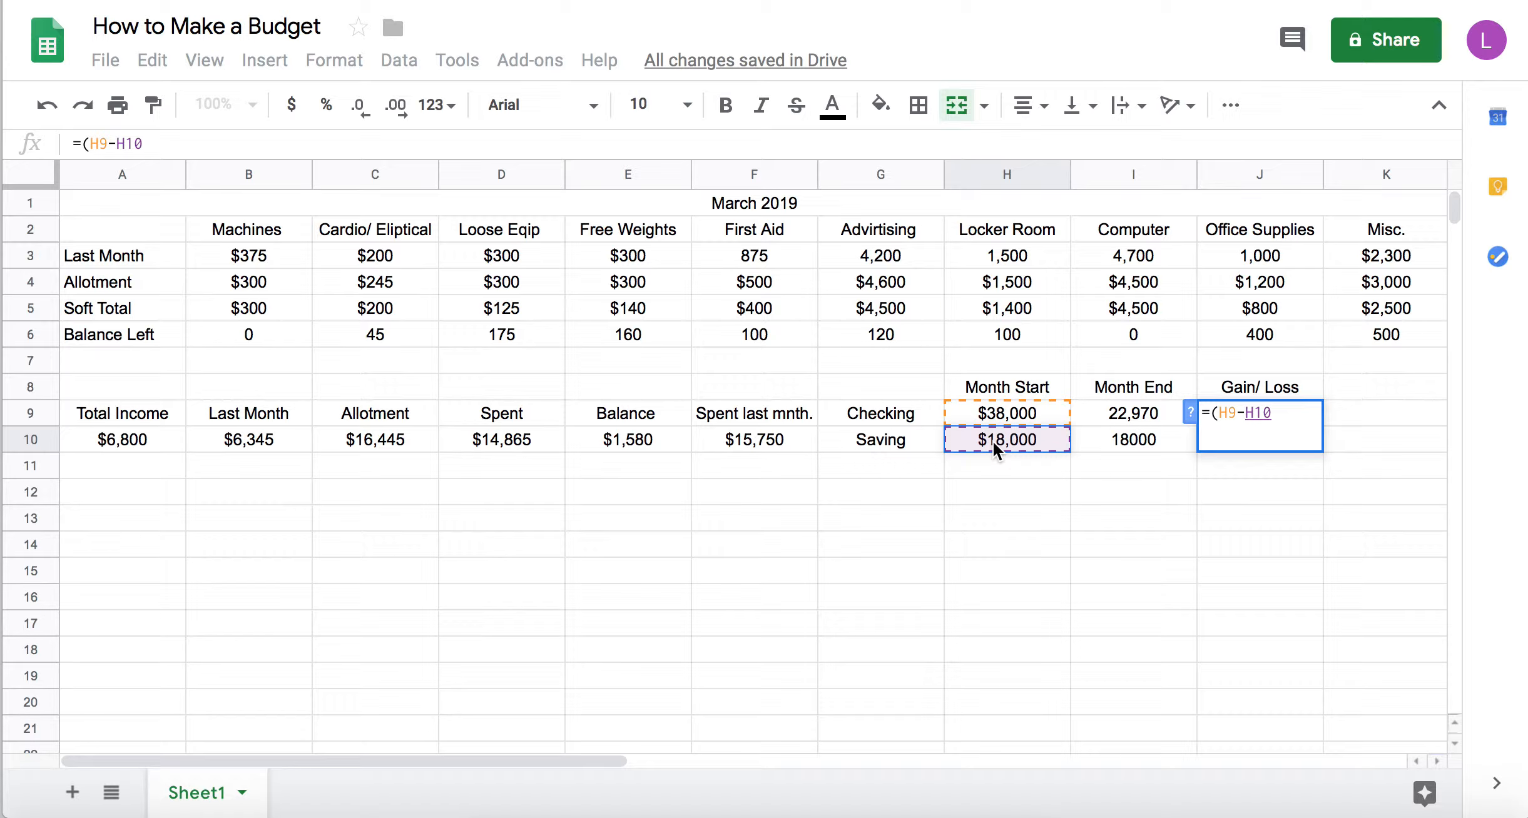
pyautogui.write(')')
pyautogui.press('BackSpace')
pyautogui.press('BackSpace')
pyautogui.press('BackSpace')
pyautogui.press('BackSpace')
pyautogui.press('BackSpace')
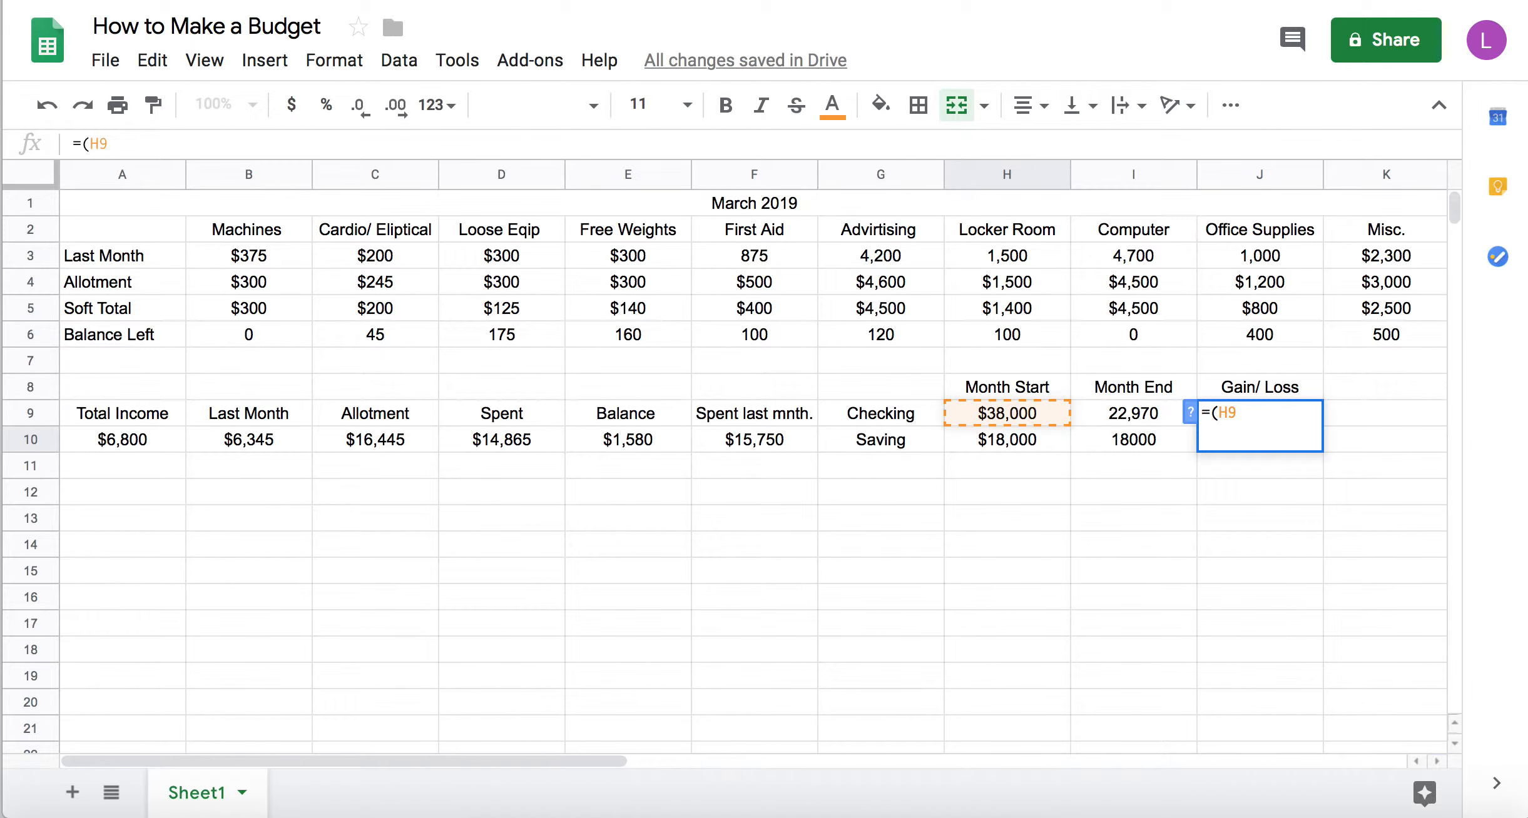
# Step: Complete the Gain/ Loss formula as =(H9+H10)-(I9+I10), subtracting the Month End amounts from the Month Start amounts
pyautogui.write('+')
pyautogui.click(972, 433)
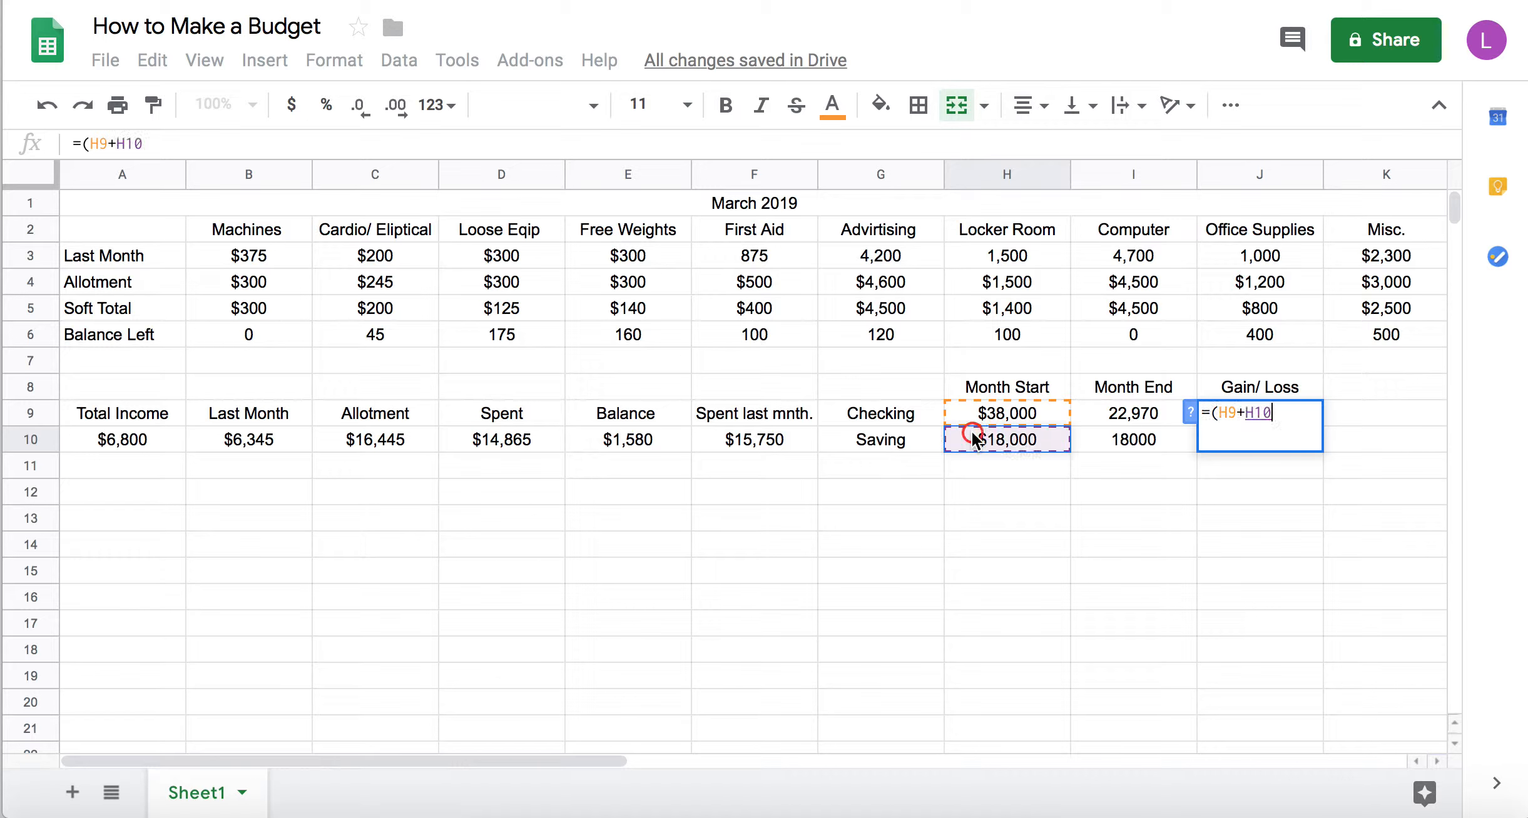
pyautogui.write(')')
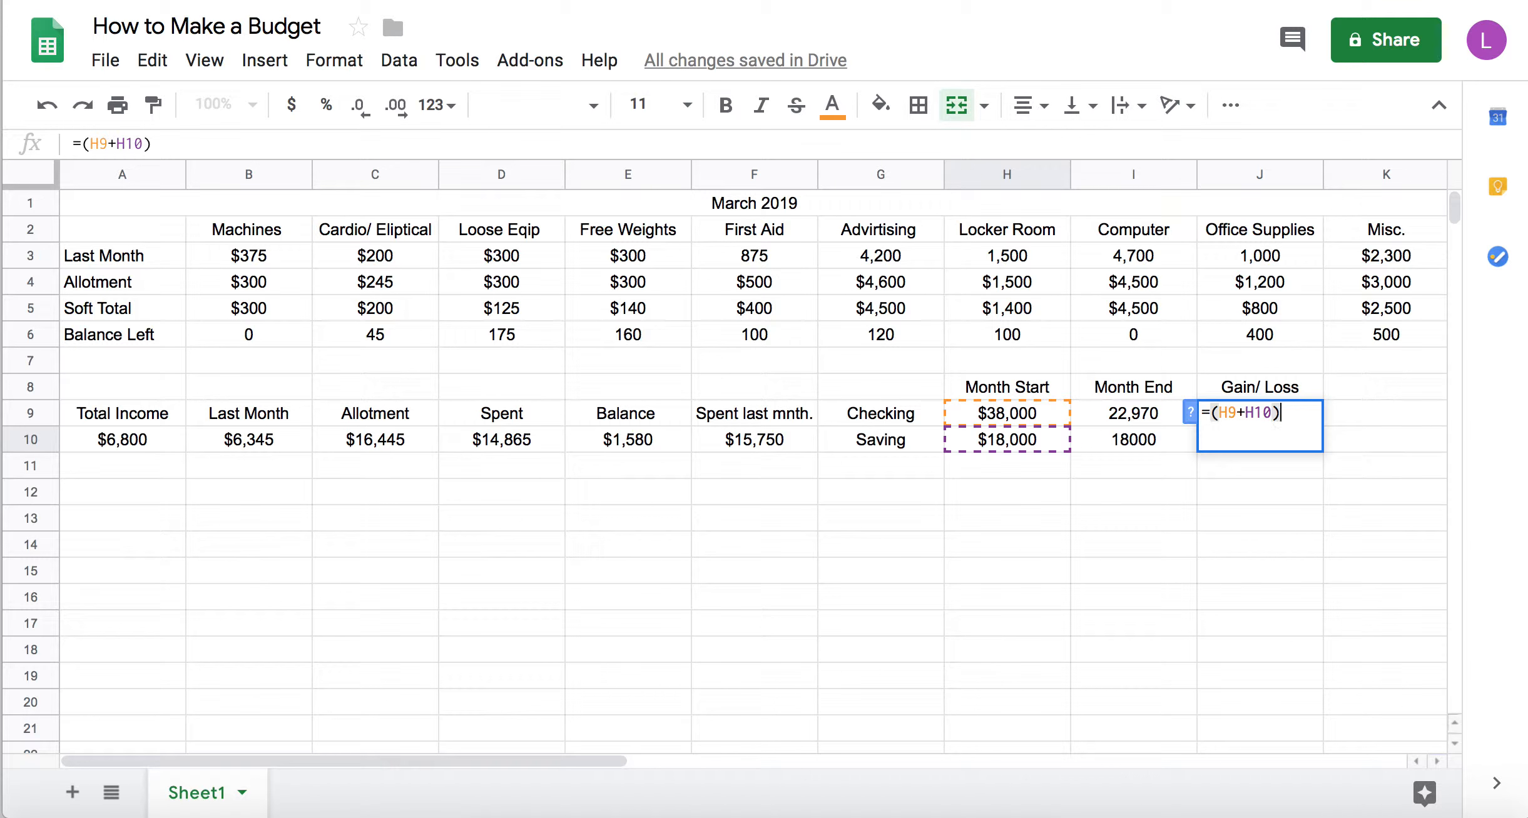
pyautogui.write('-(')
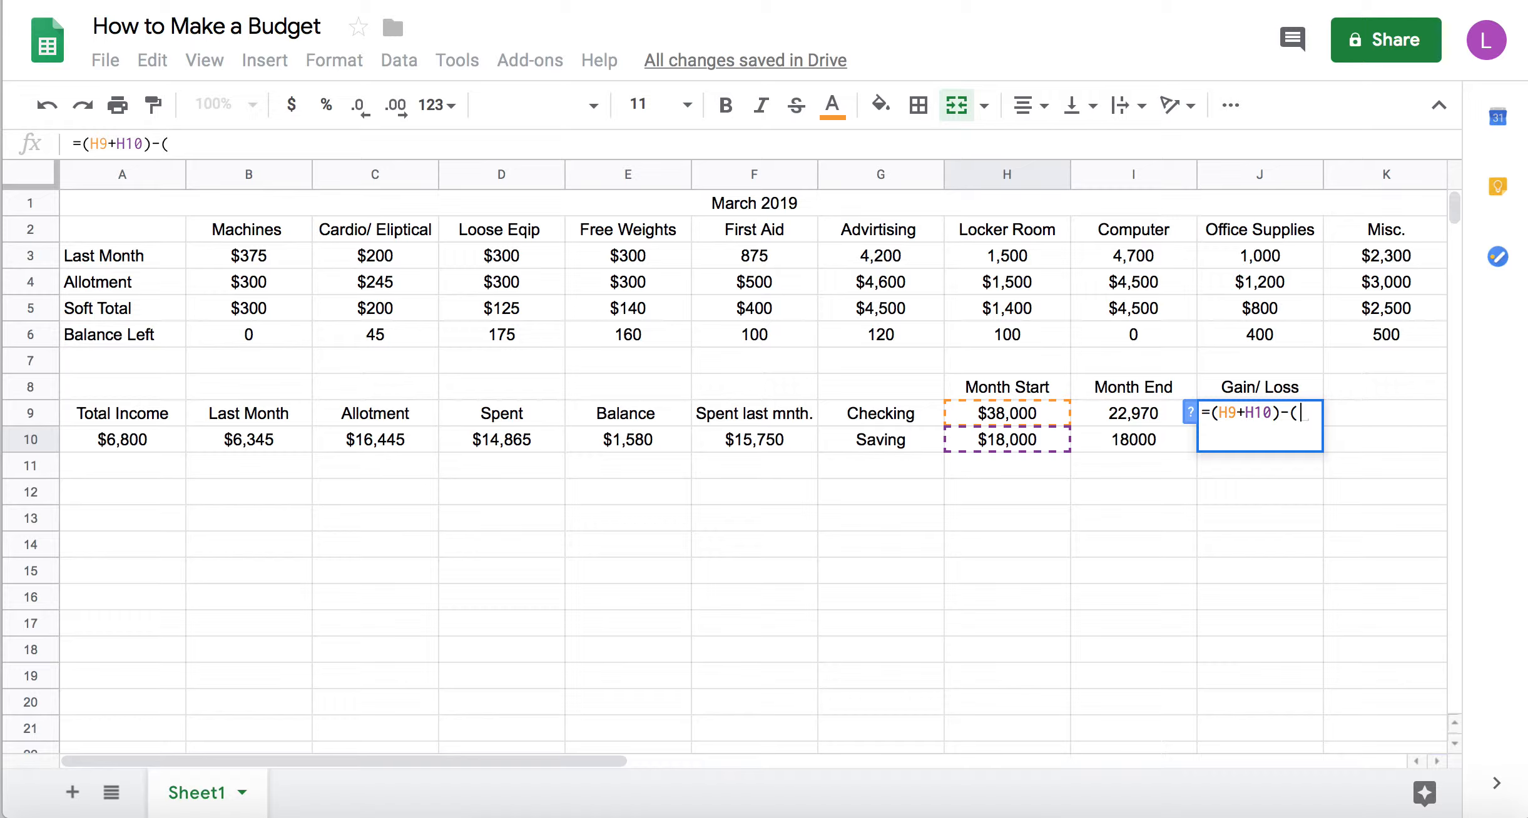
pyautogui.click(1119, 412)
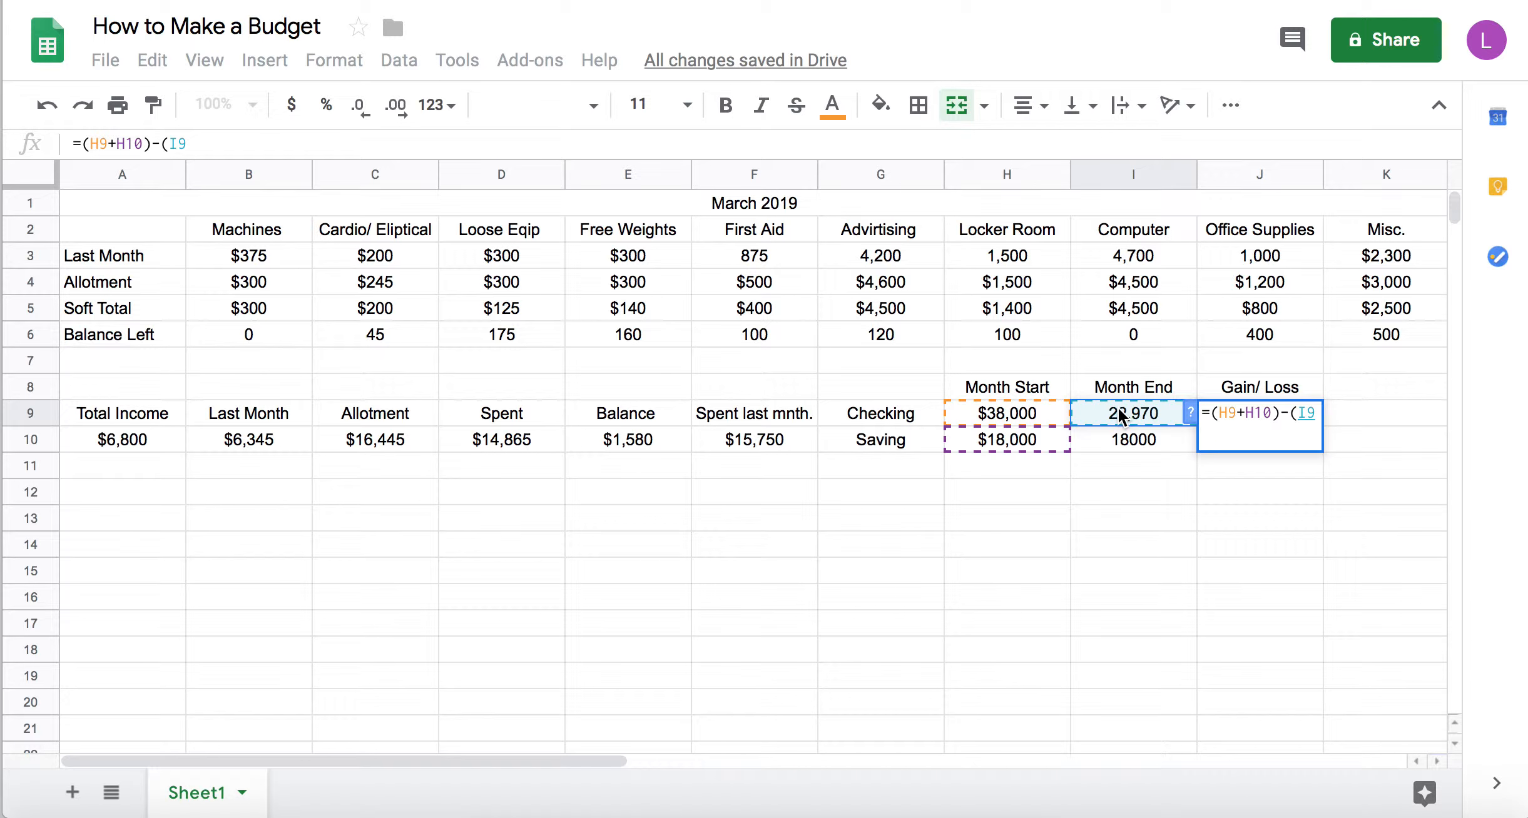
pyautogui.write('+')
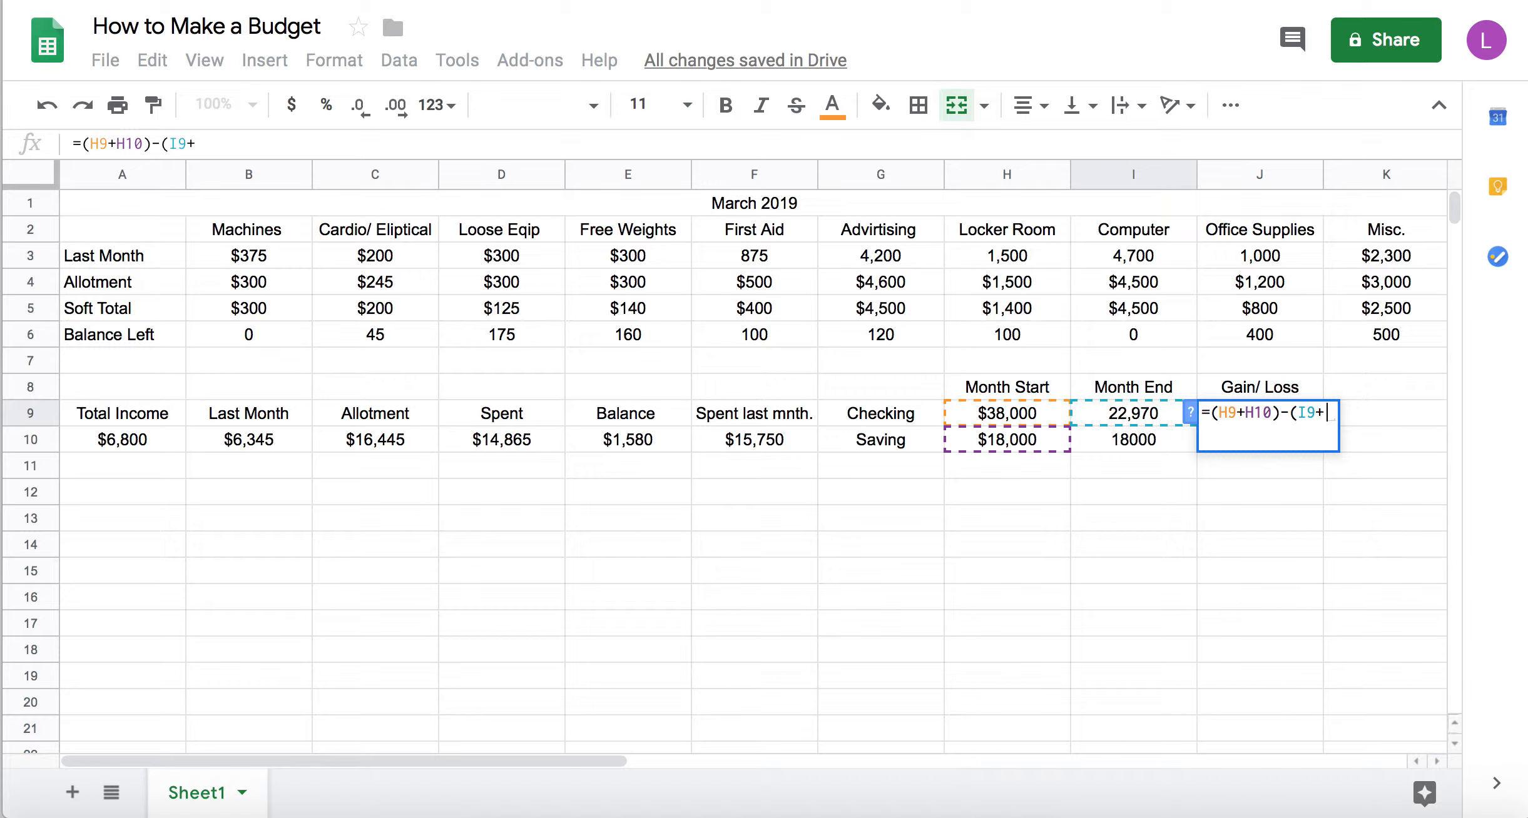
pyautogui.click(1129, 442)
pyautogui.write(')')
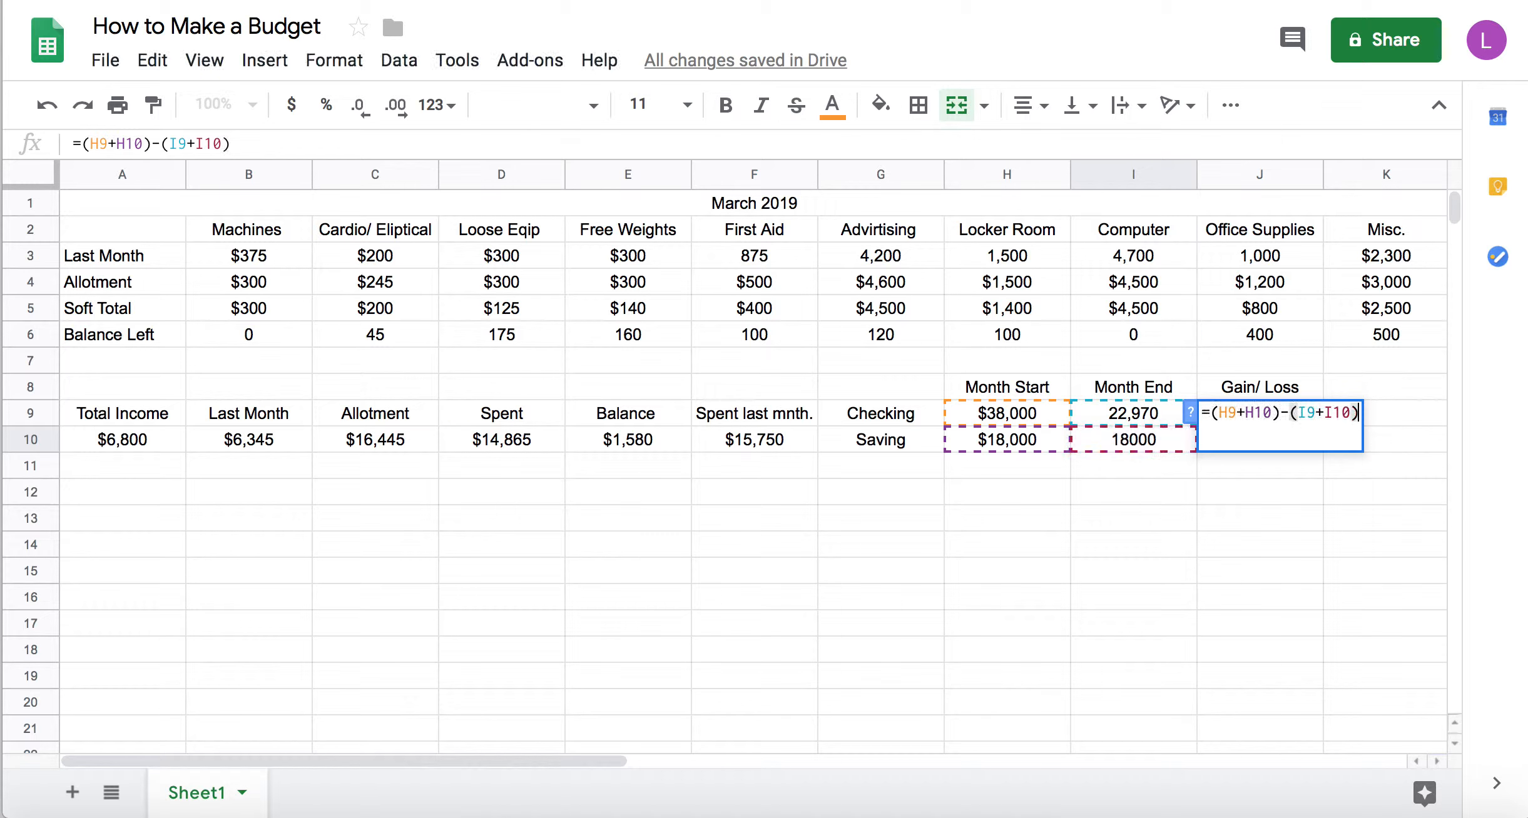
pyautogui.press('Return')
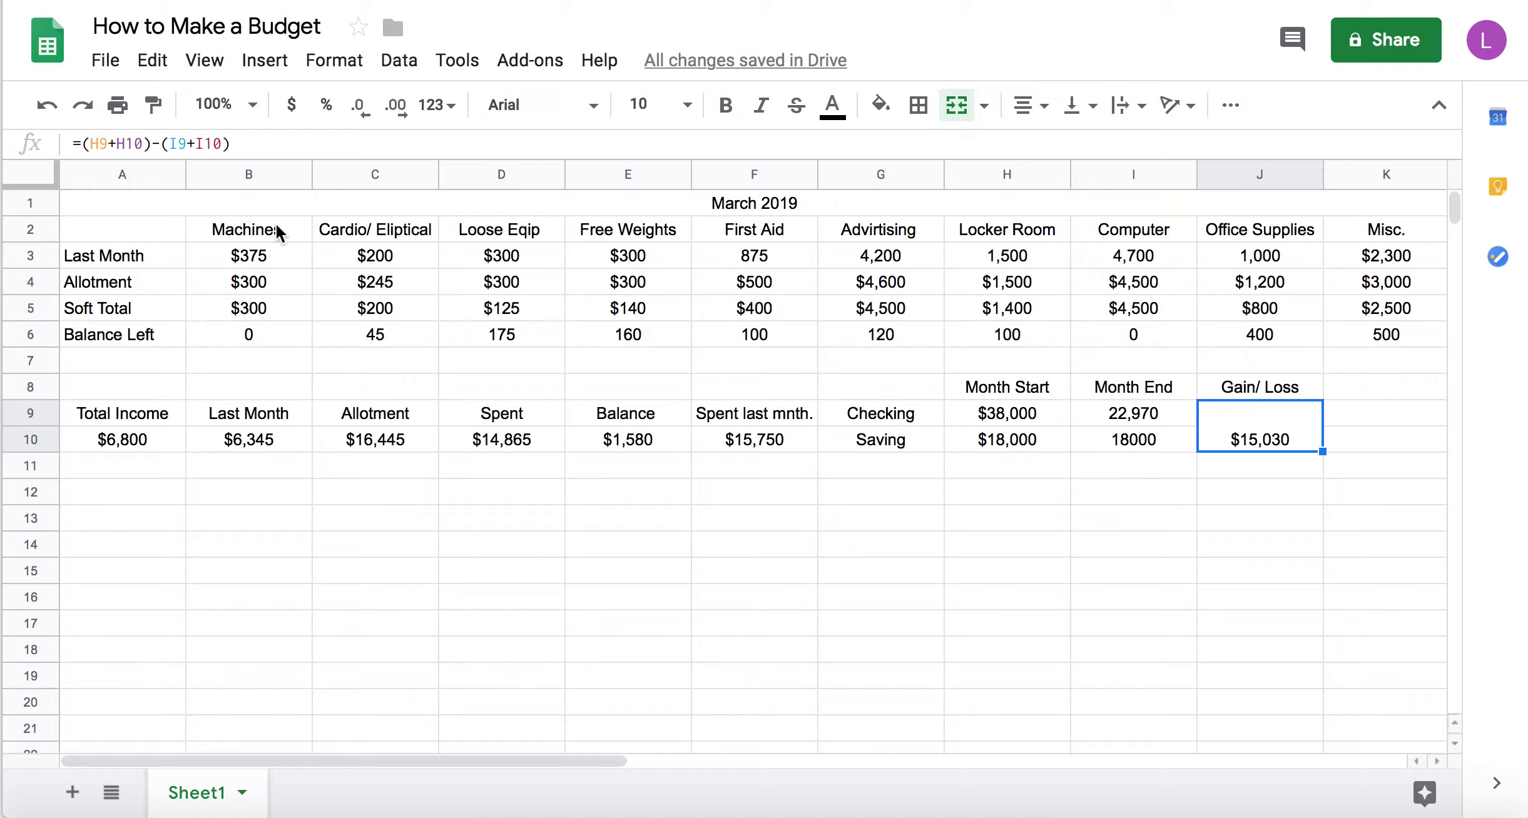
# Step: Fill the category header cells B2:K2, from Machines to Misc., with a dark magenta color
pyautogui.click(296, 232)
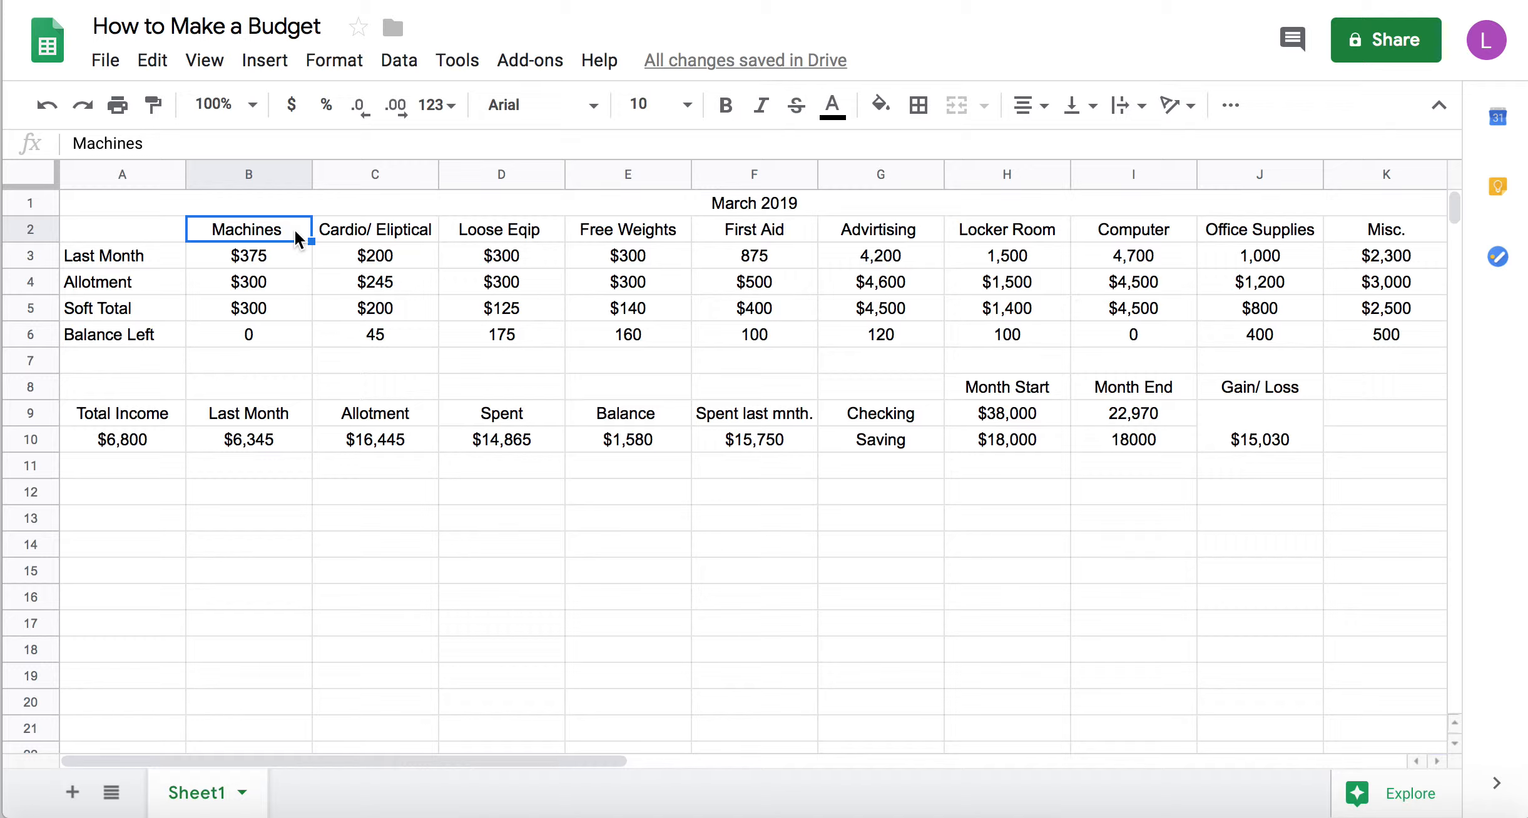
pyautogui.moveTo(293, 229); pyautogui.dragTo(1352, 236)
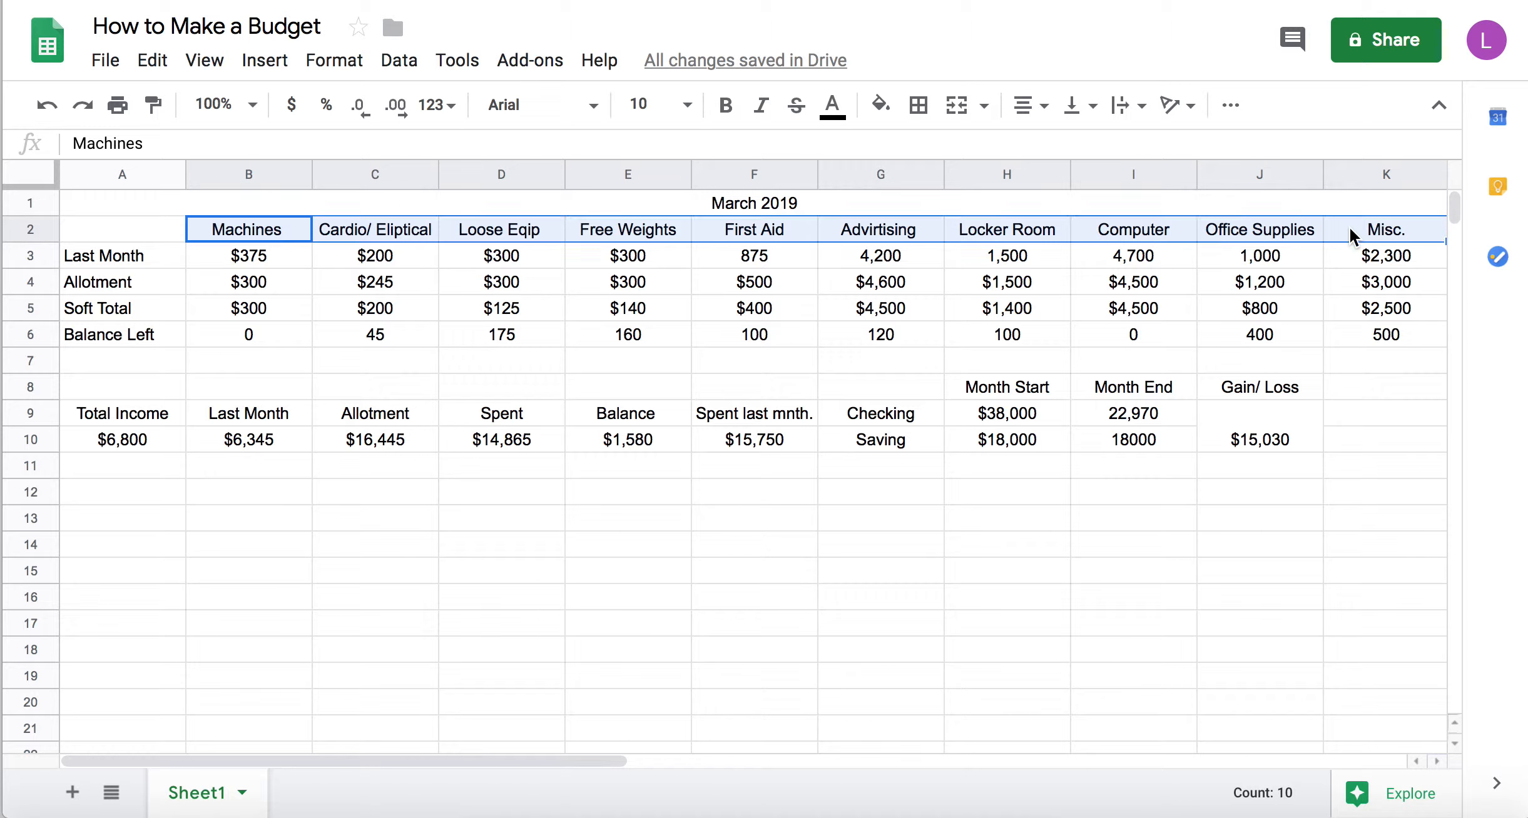
pyautogui.click(879, 106)
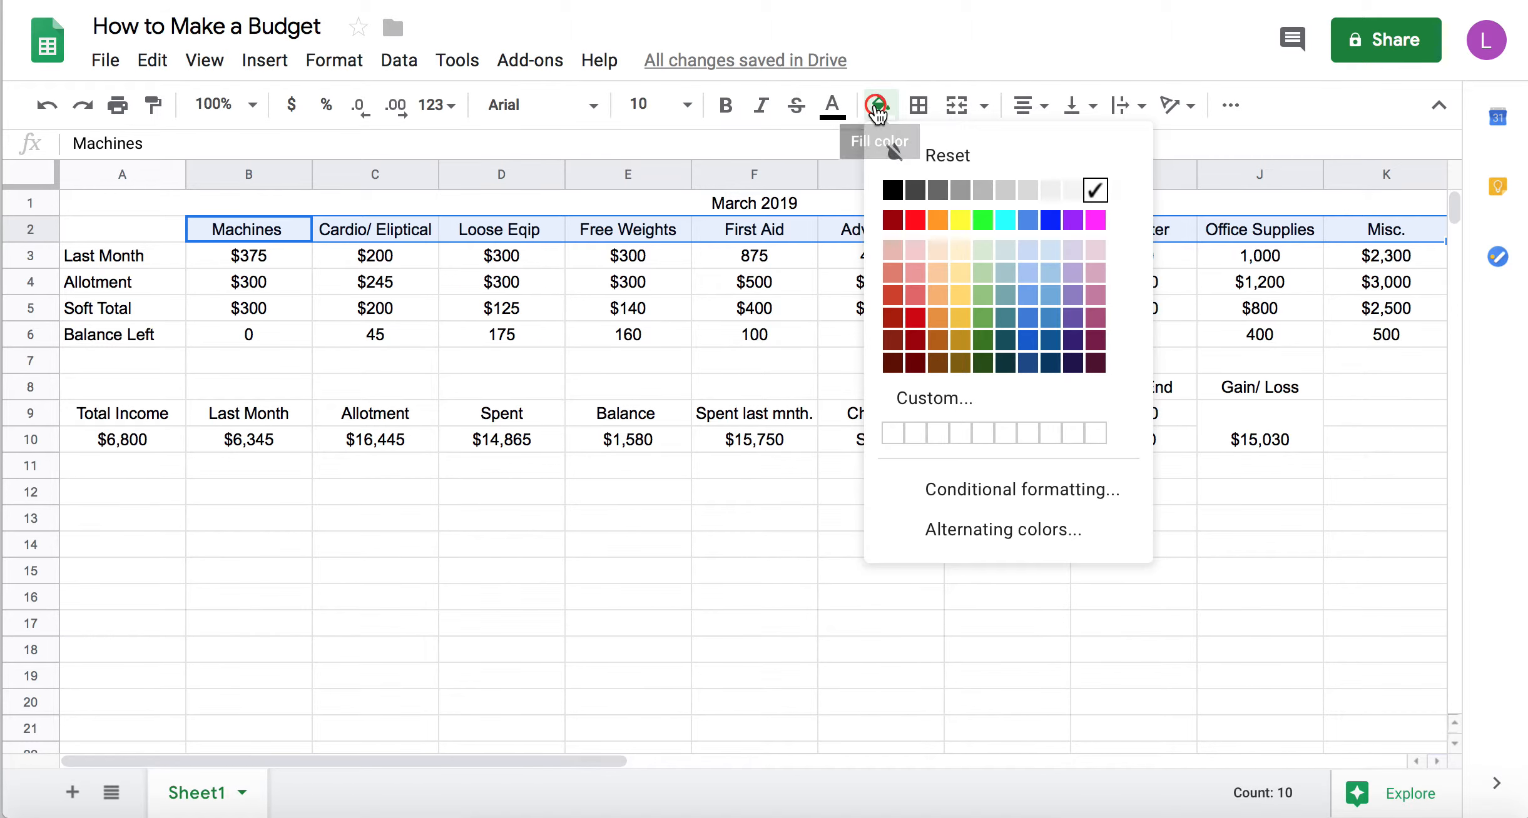
pyautogui.click(1094, 222)
pyautogui.click(880, 101)
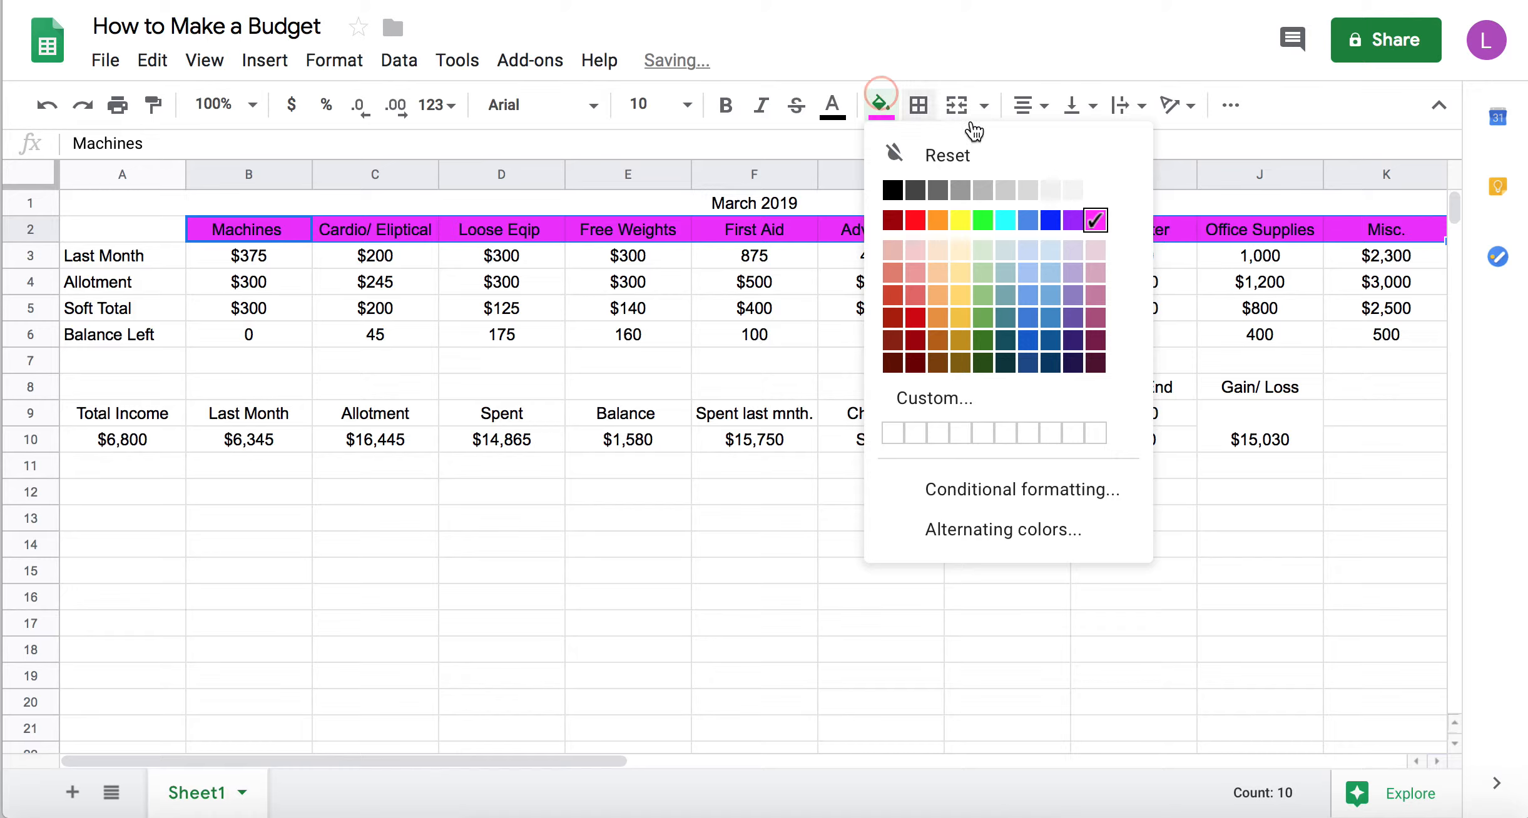
pyautogui.click(1095, 317)
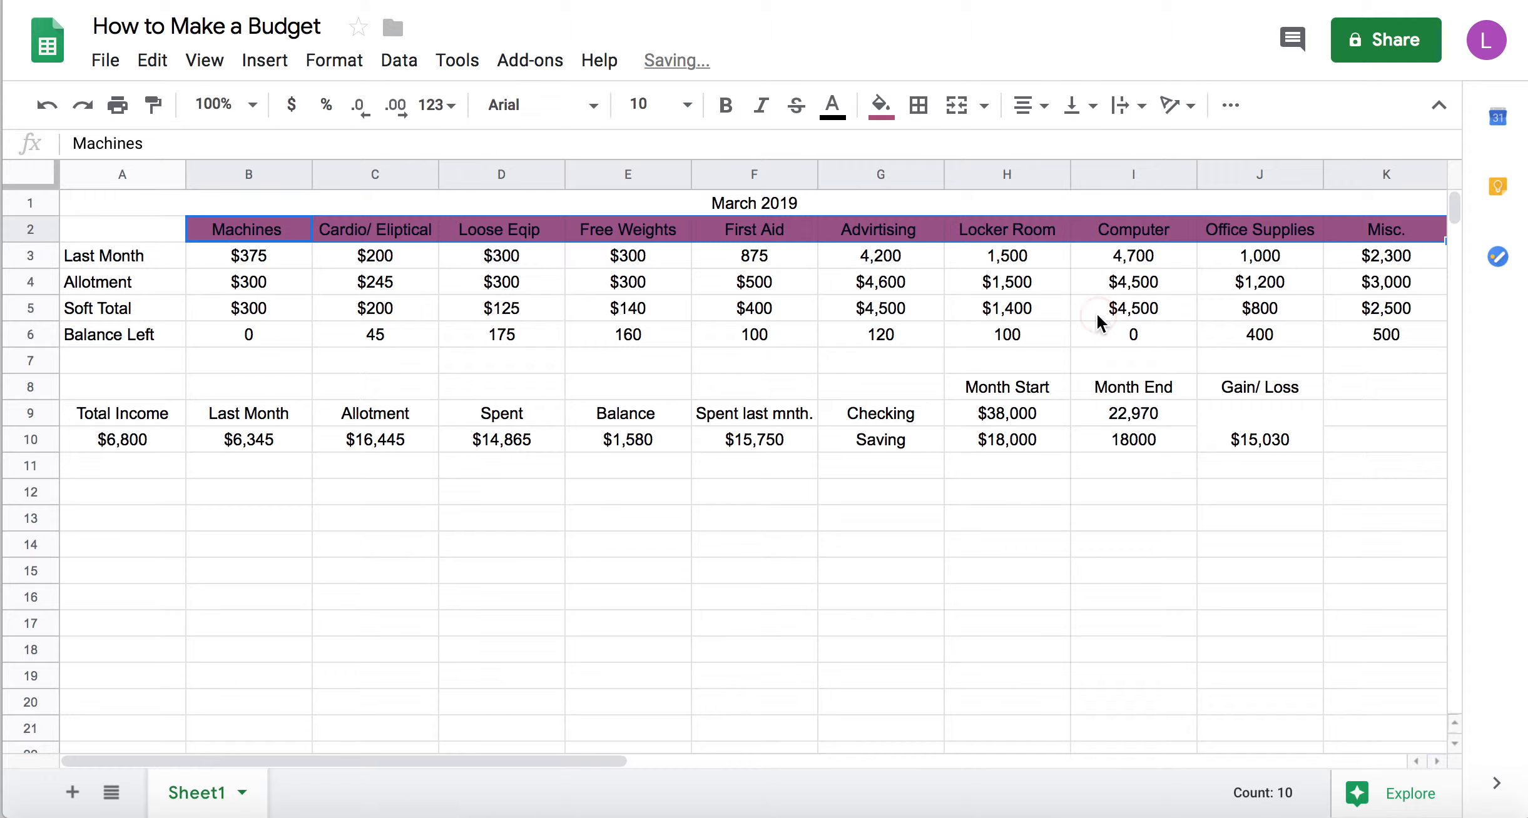
# Step: Change the fill of the category header cells B2:K2 to light magenta 2
pyautogui.click(881, 103)
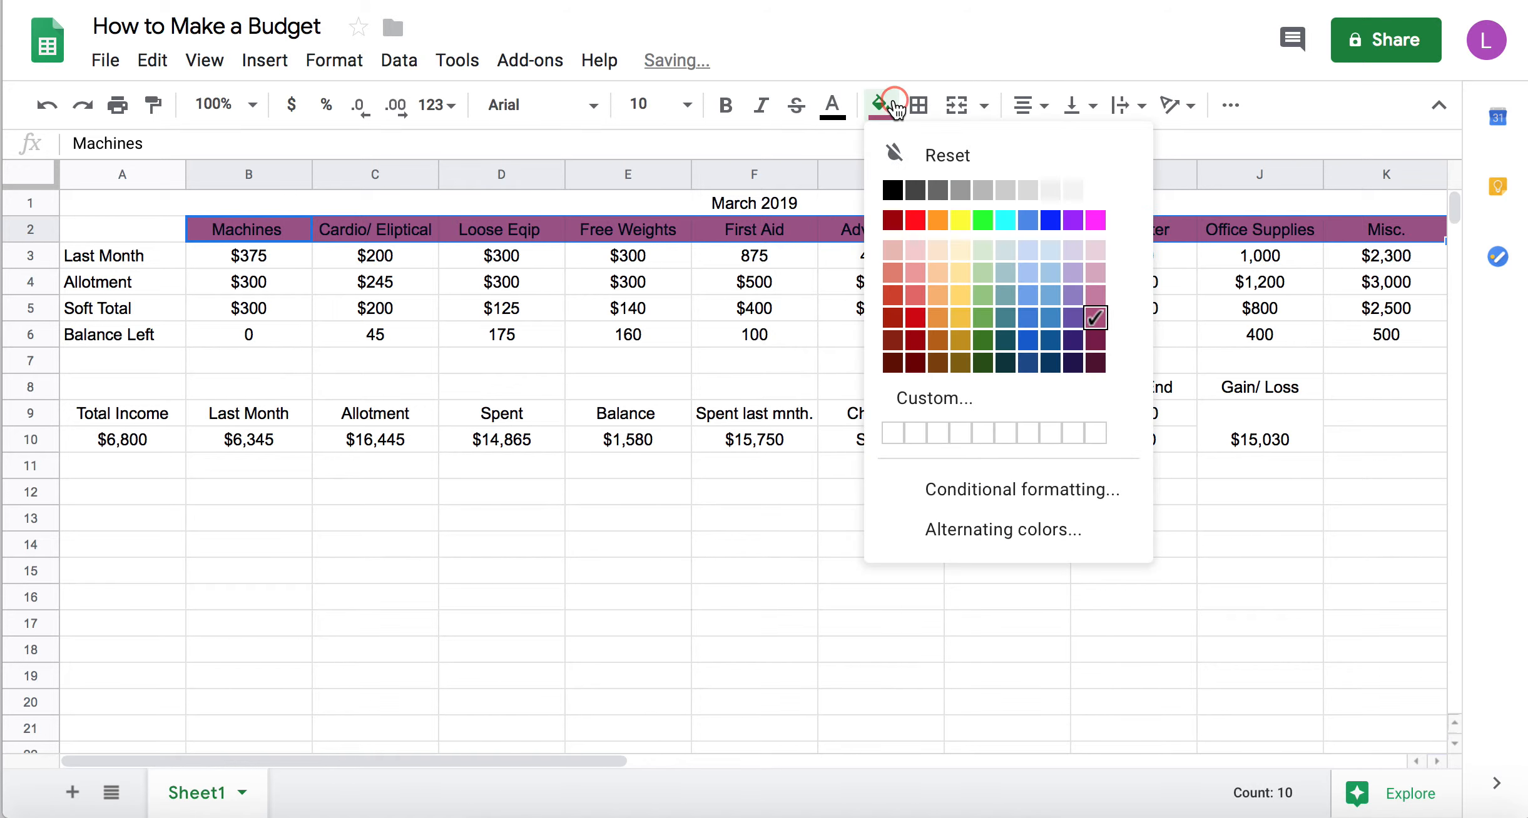
pyautogui.click(1096, 275)
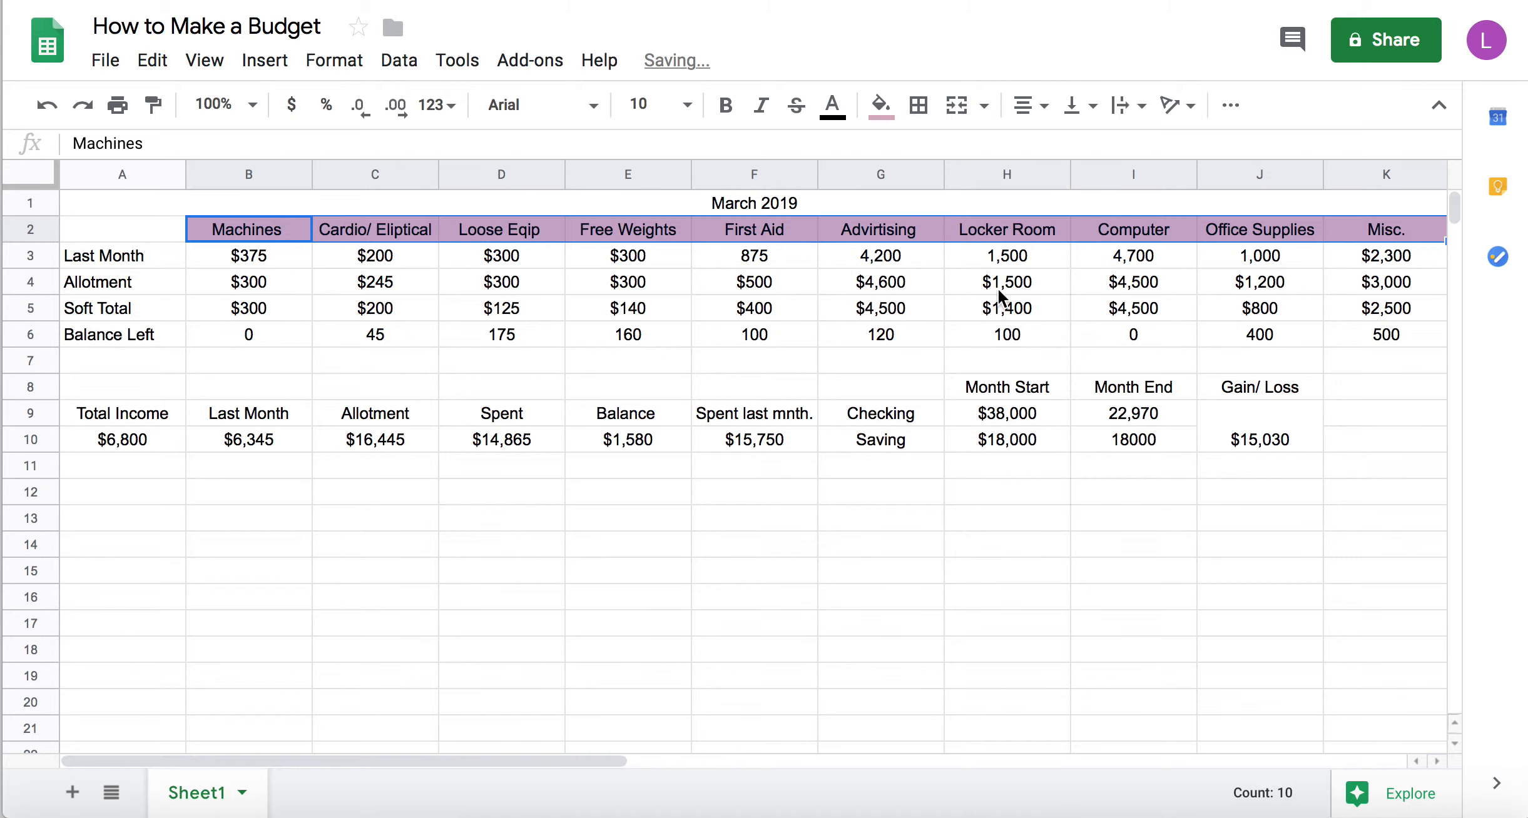
pyautogui.click(396, 275)
# Step: Fill the row label cells A3:A6, from Last Month to Balance Left, with the same light magenta as the category headers
pyautogui.click(158, 254)
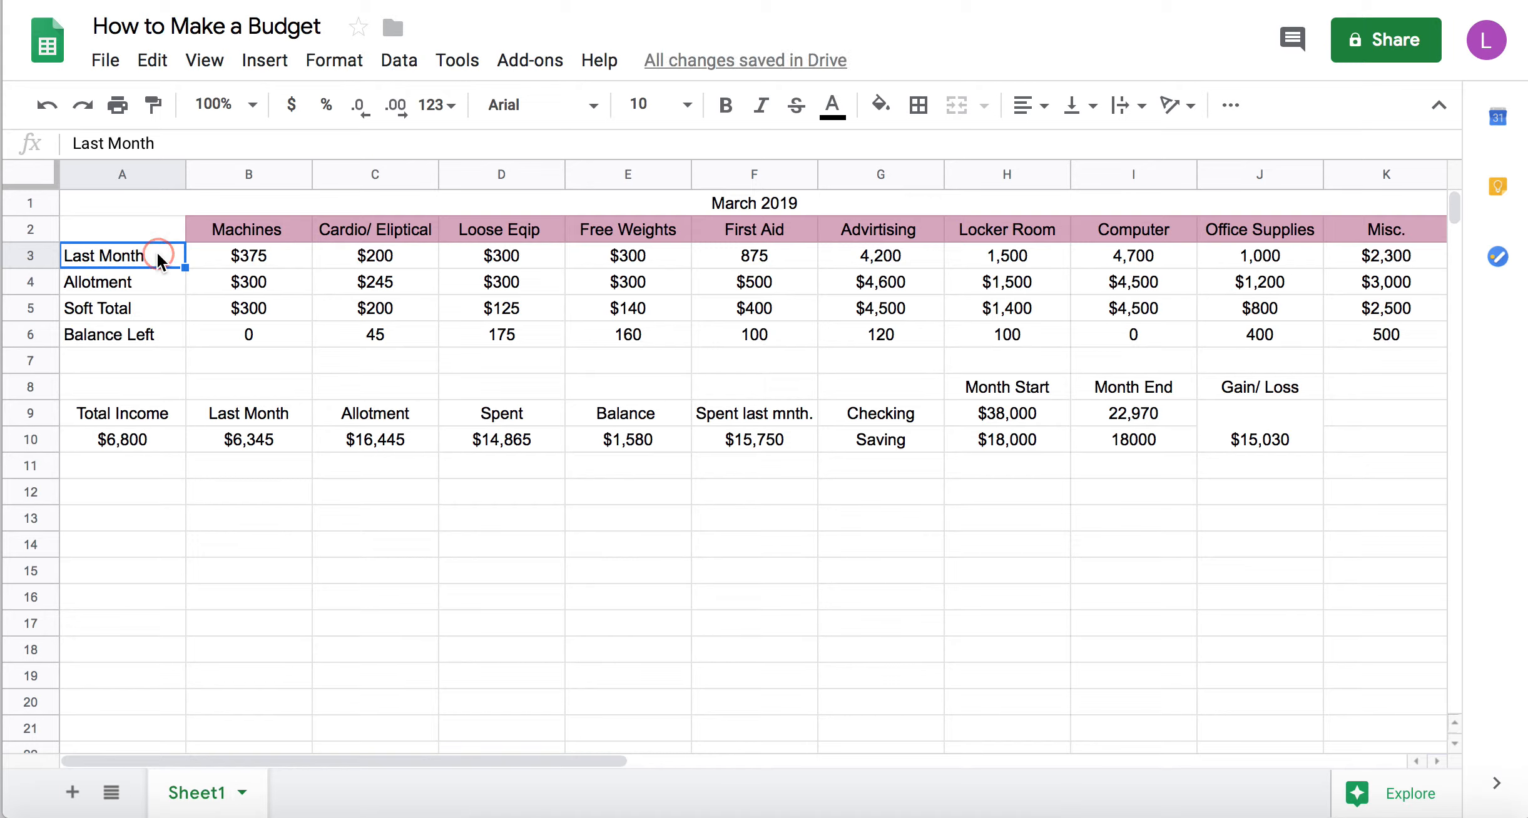
pyautogui.moveTo(158, 255); pyautogui.dragTo(158, 326)
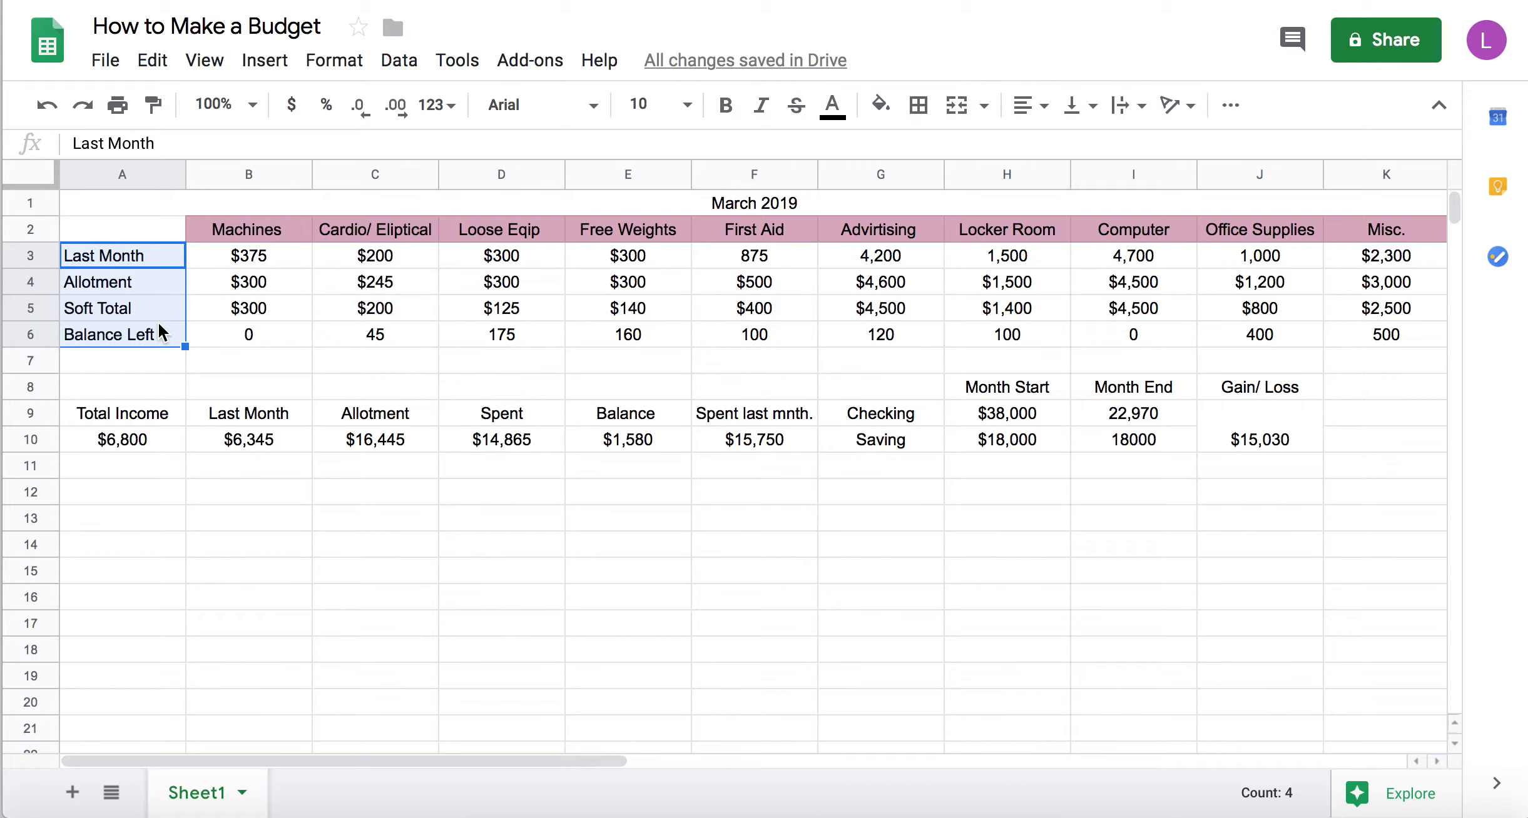
pyautogui.click(881, 105)
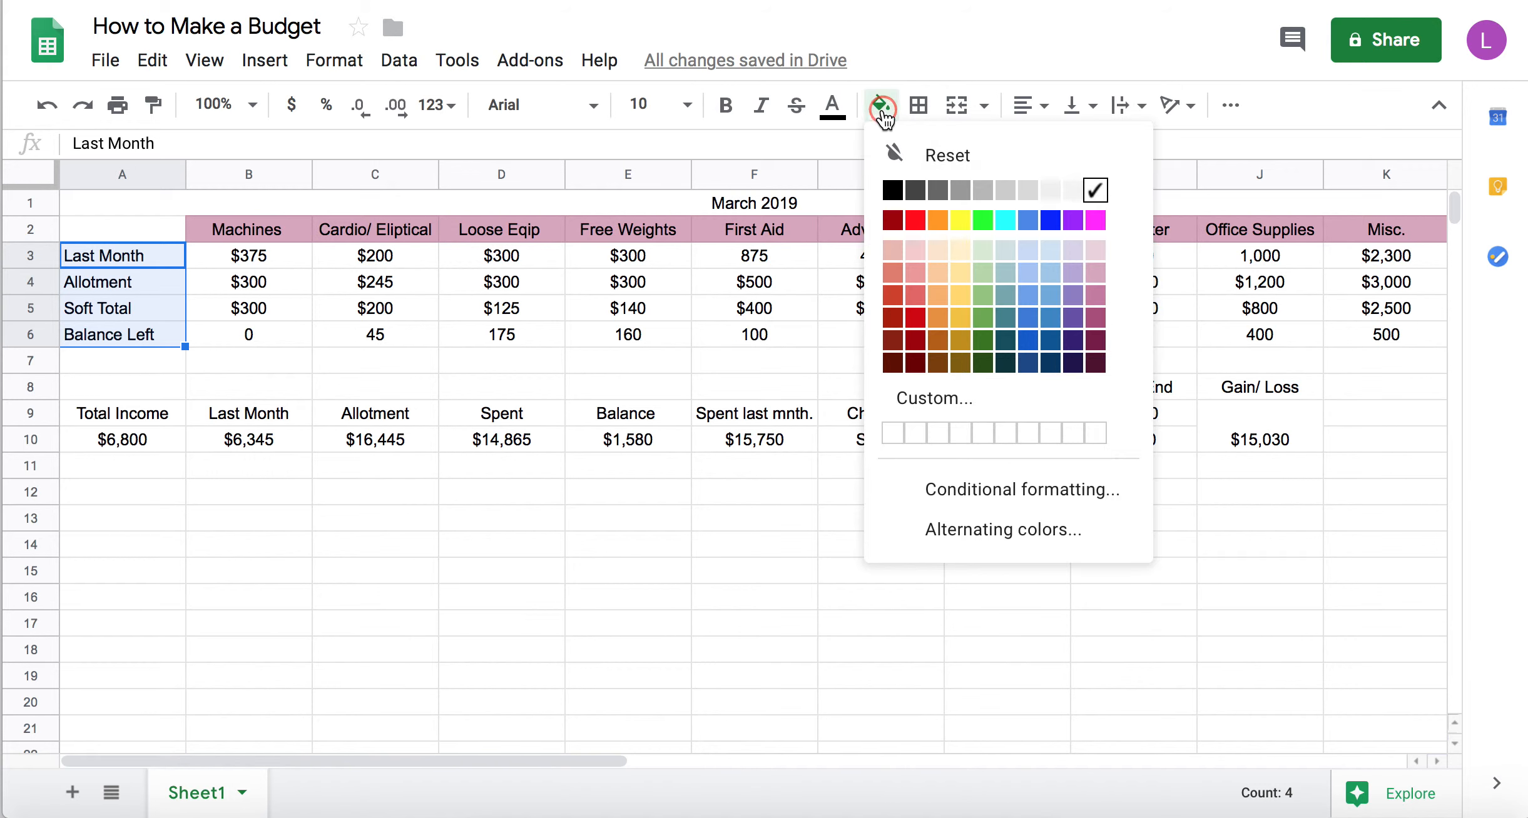
pyautogui.click(1105, 302)
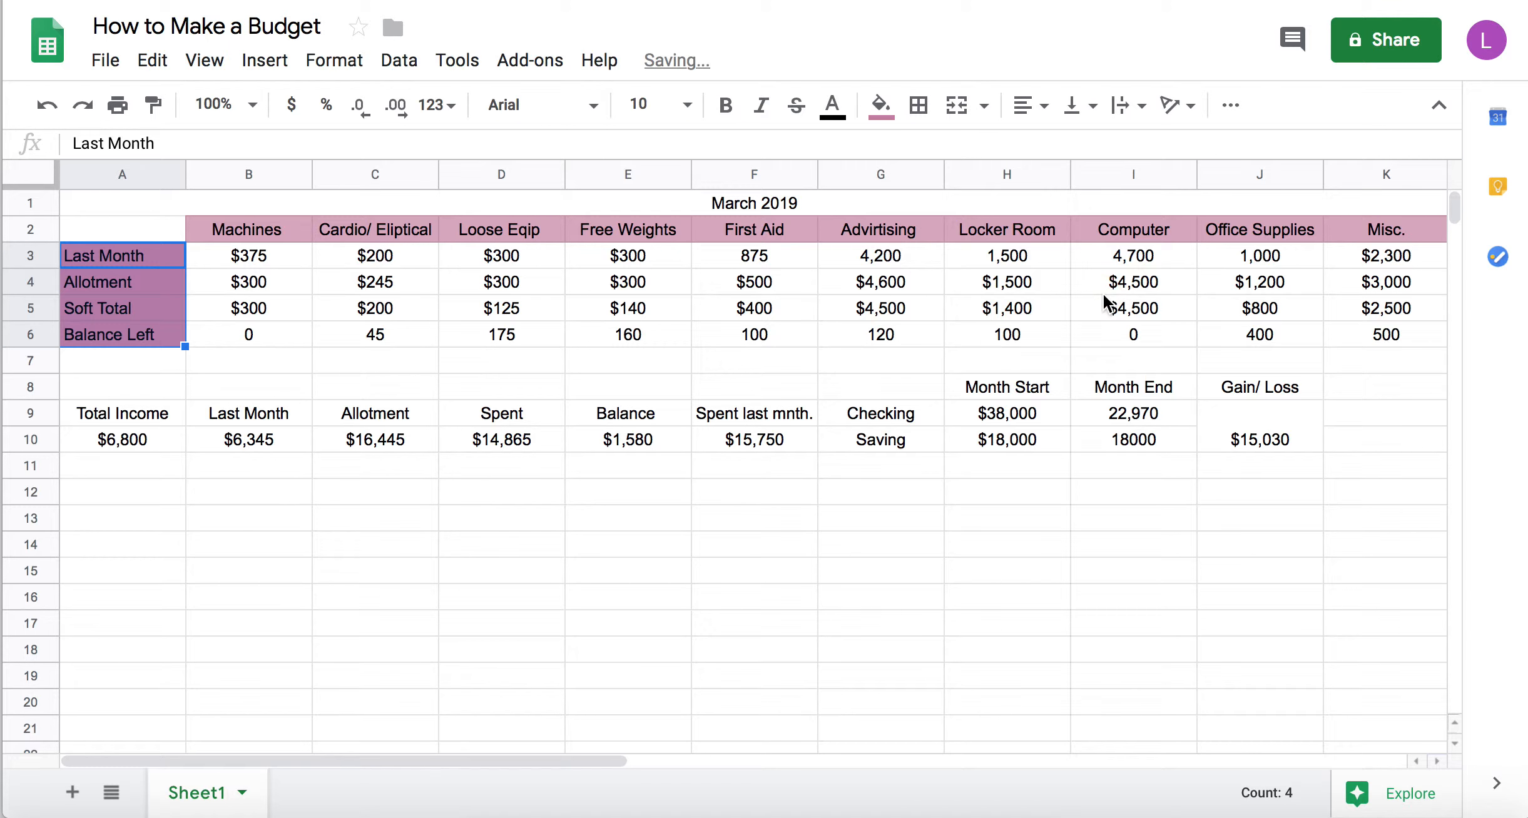
pyautogui.click(881, 105)
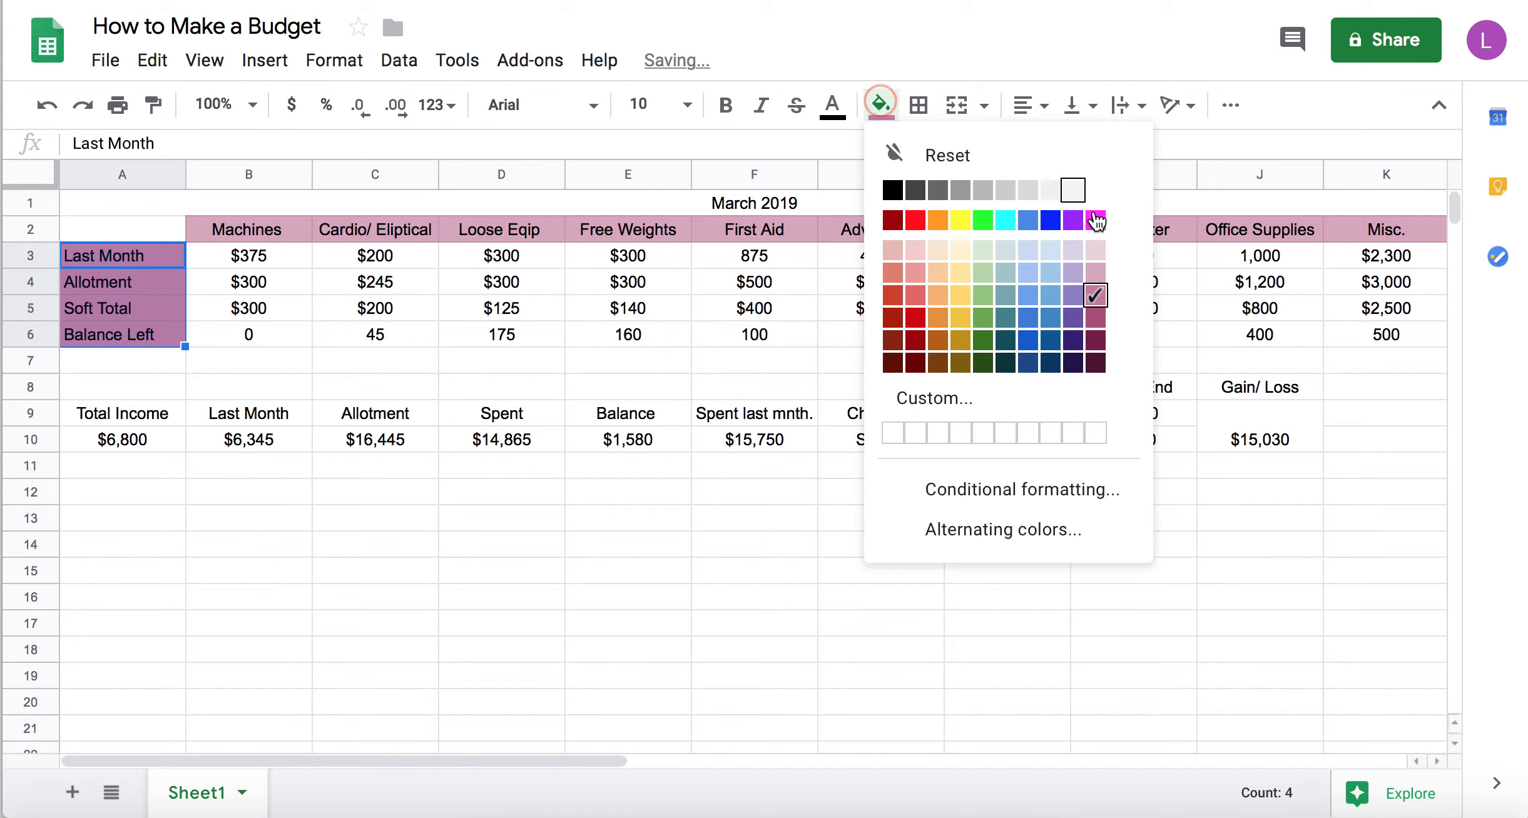
pyautogui.click(1096, 292)
pyautogui.click(713, 393)
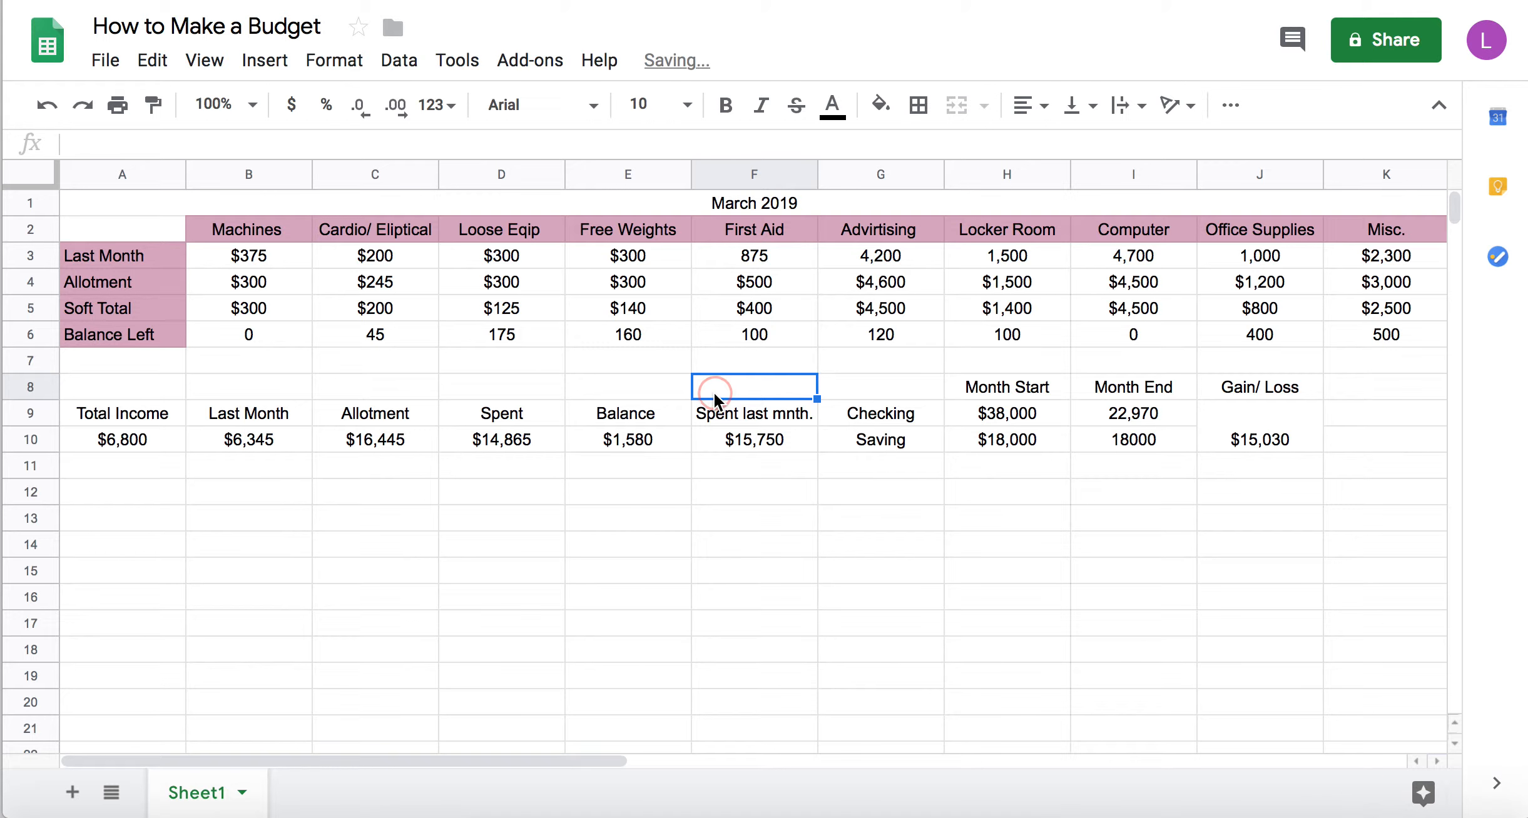
# Step: Fill the summary header cells A9:F9, from Total Income to Spent last mnth., with light green 2
pyautogui.click(150, 418)
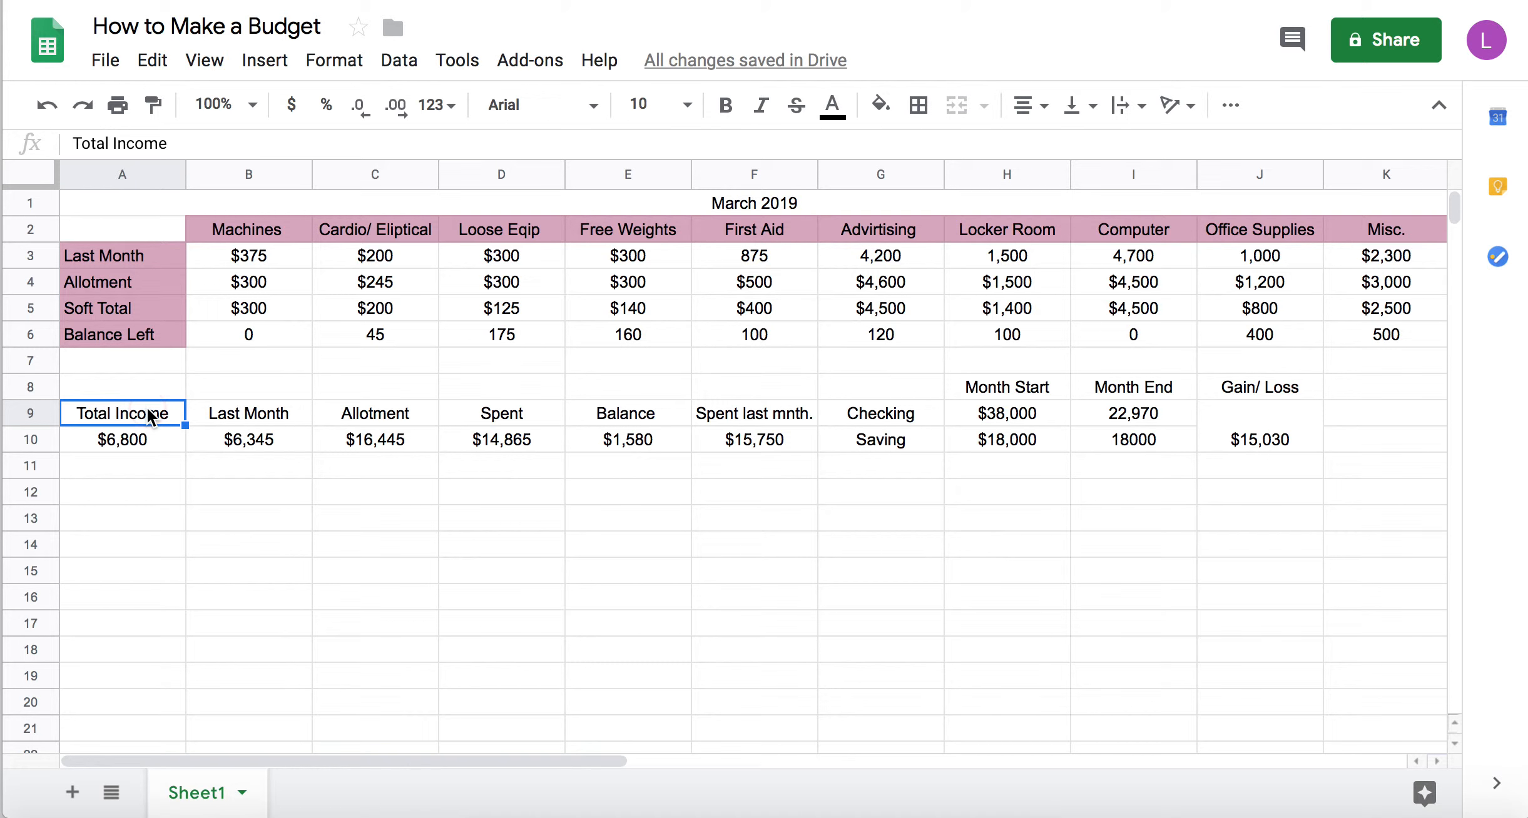
pyautogui.moveTo(150, 418); pyautogui.dragTo(802, 415)
pyautogui.click(883, 105)
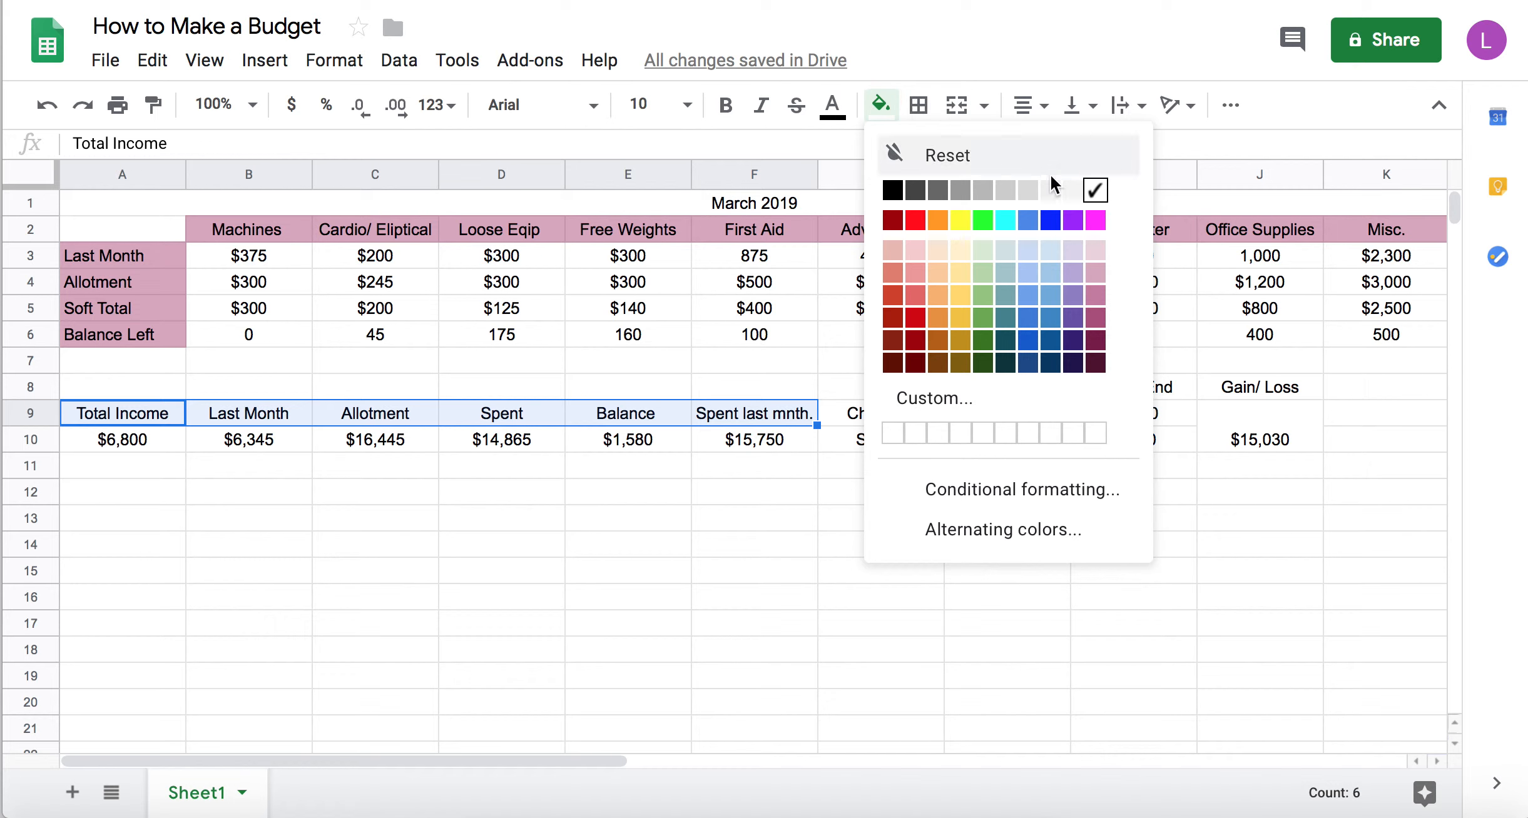
pyautogui.click(985, 274)
# Step: Fill the Checking and Saving label cells G9:G10 with light green 2
pyautogui.click(922, 414)
pyautogui.moveTo(922, 414); pyautogui.dragTo(924, 438)
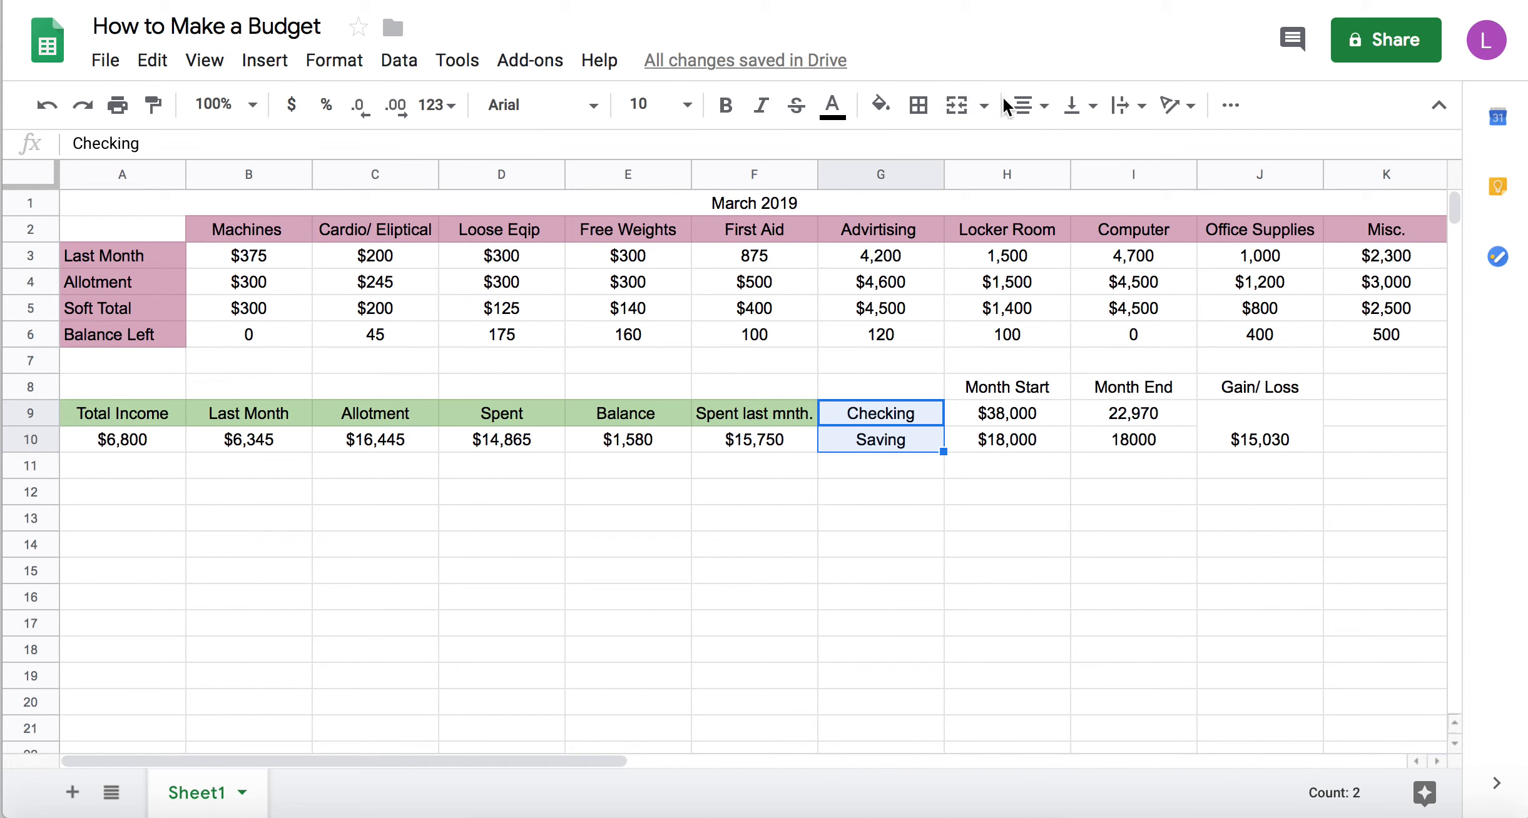
pyautogui.click(881, 105)
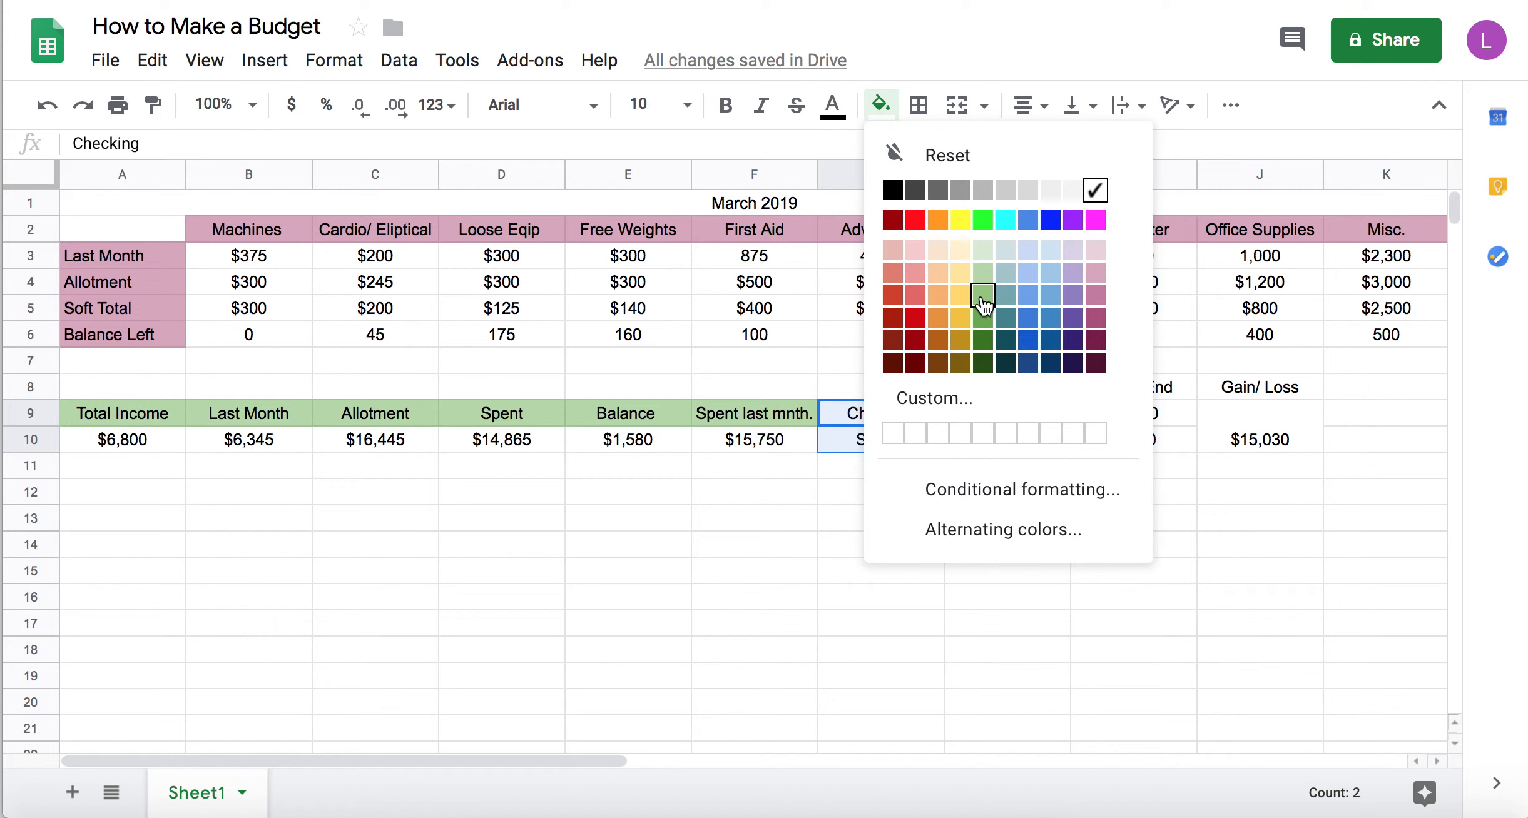
pyautogui.click(984, 273)
# Step: Fill the Month Start, Month End and Gain/ Loss header cells H8:J8 with light green 2
pyautogui.click(1029, 387)
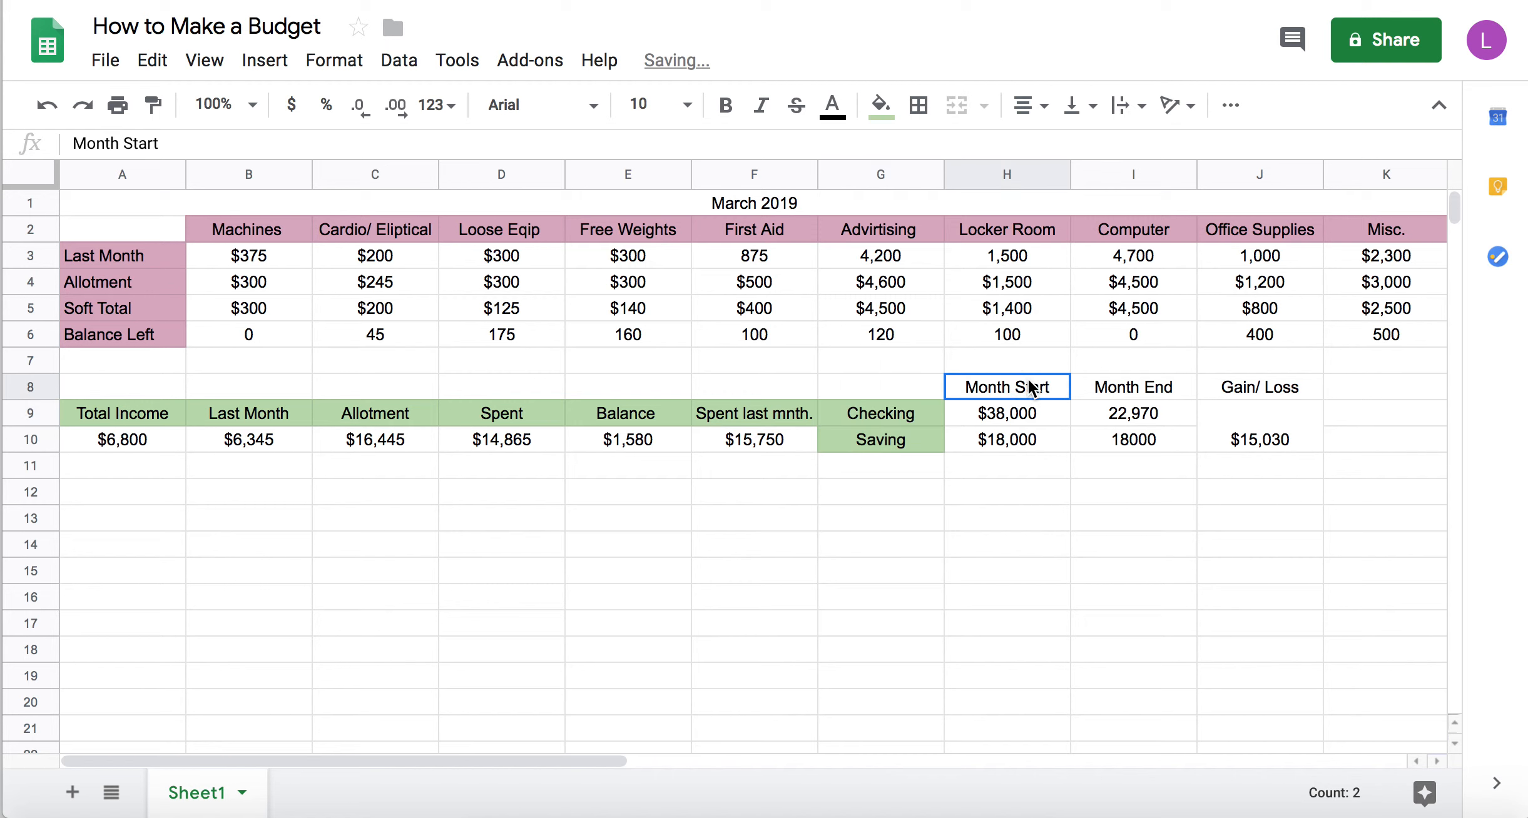
pyautogui.moveTo(1029, 388); pyautogui.dragTo(1230, 361)
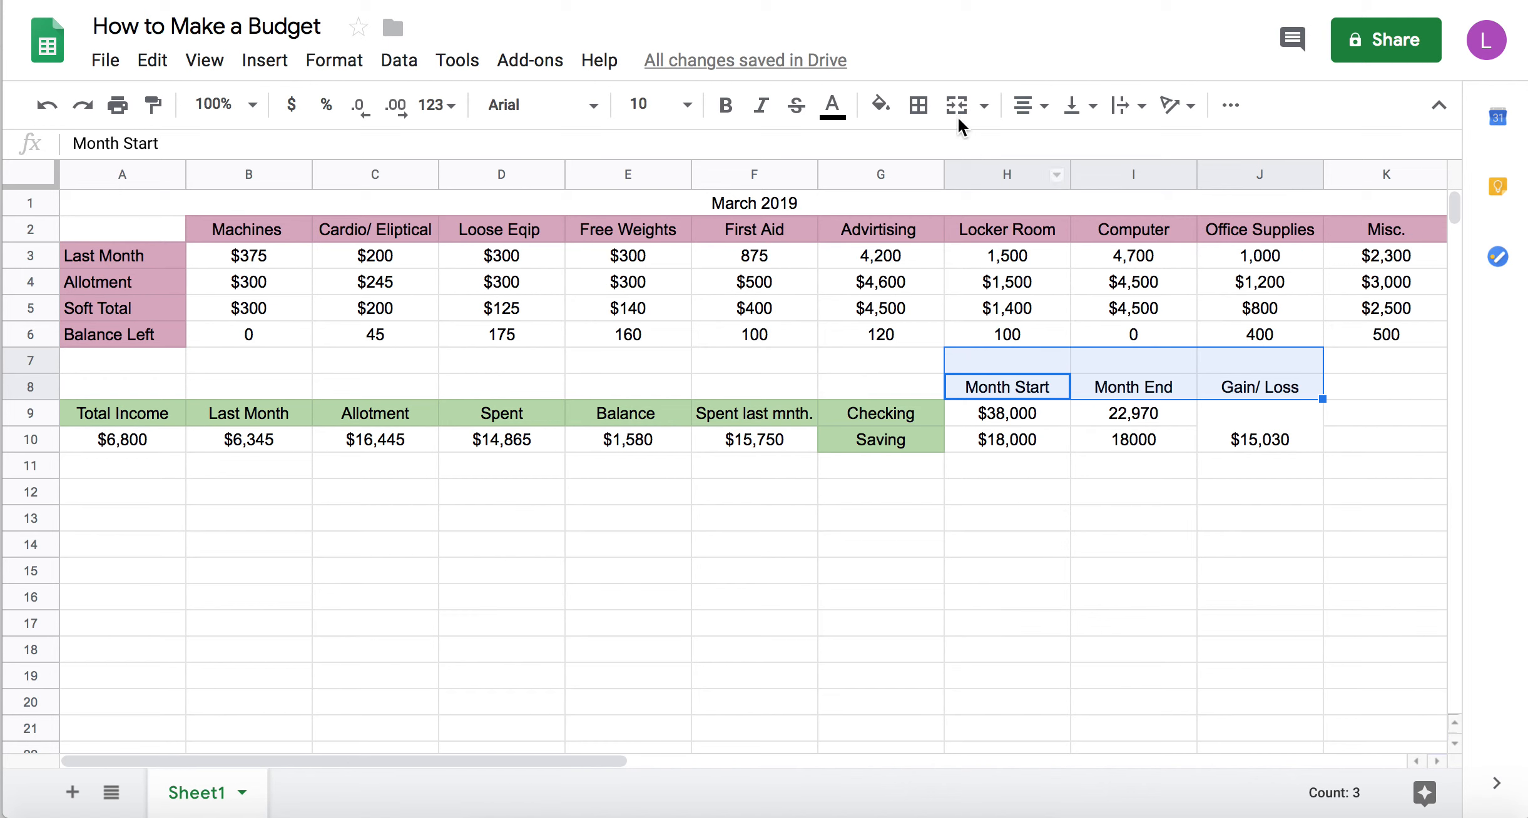
pyautogui.click(881, 106)
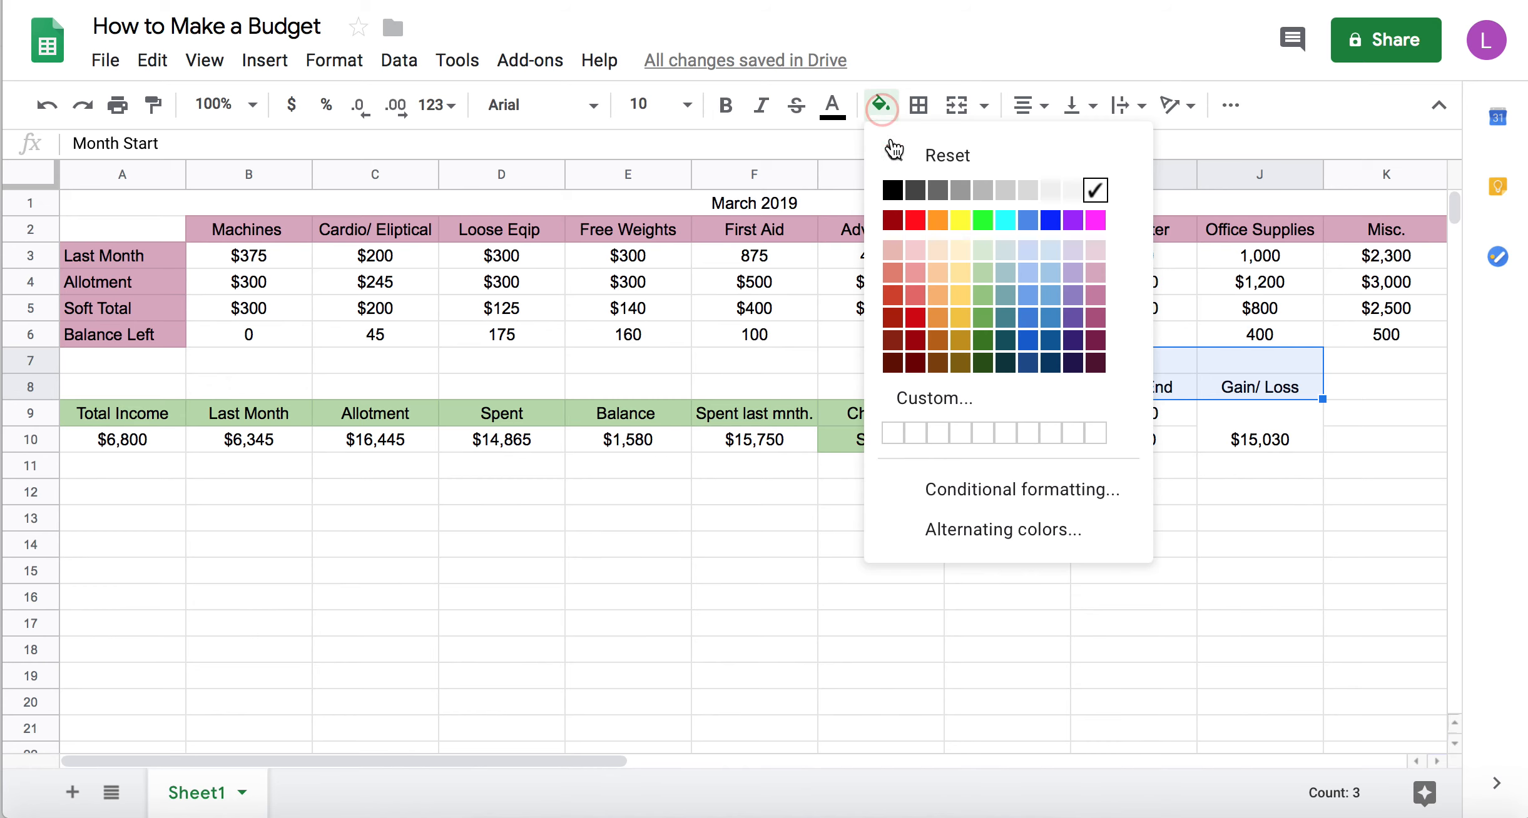
pyautogui.click(983, 273)
pyautogui.click(954, 493)
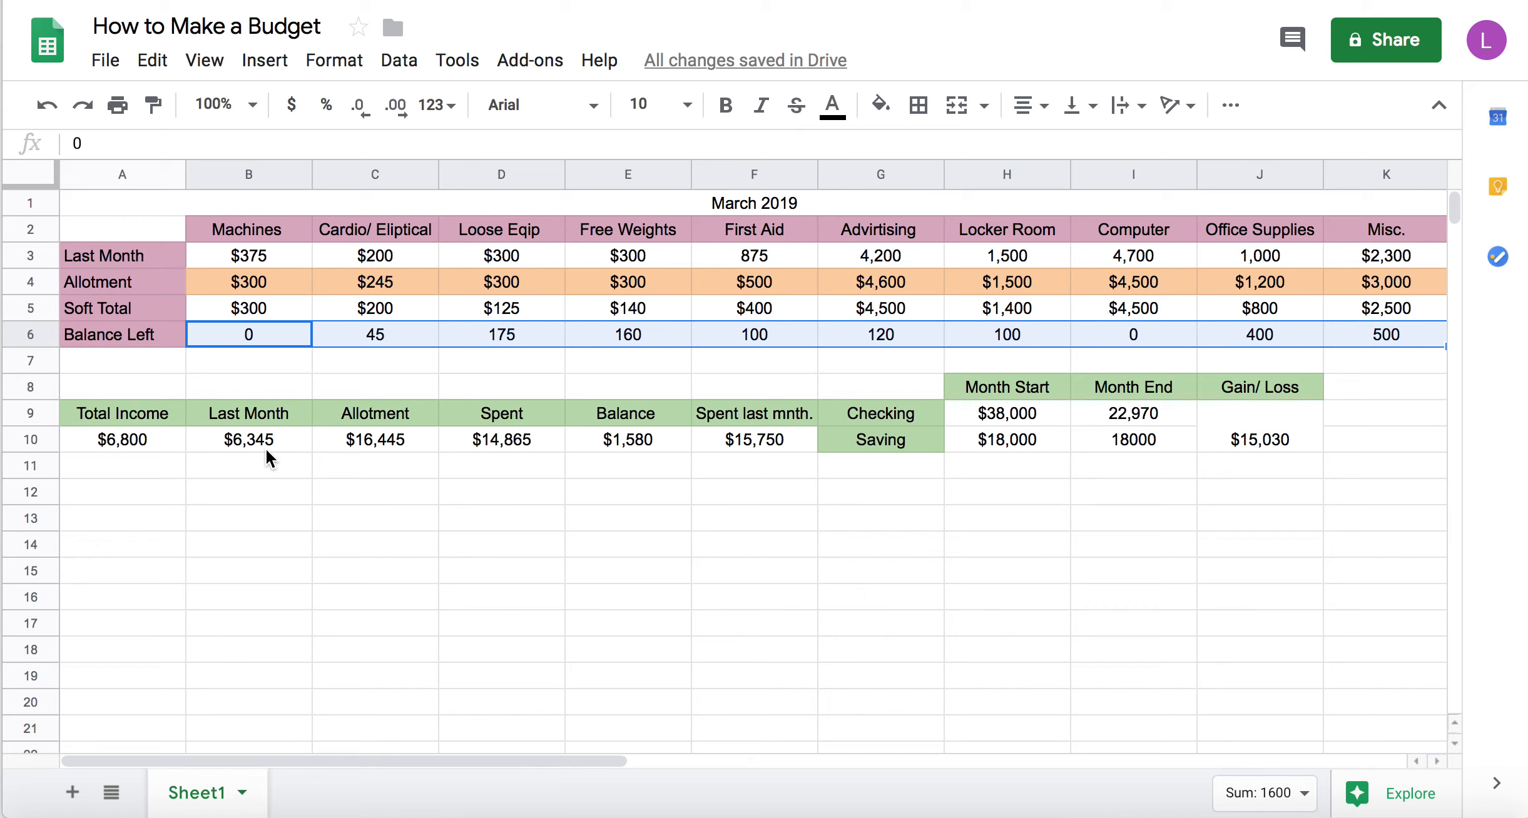
# Step: Fill the Balance Left values B6:K6 with the same light orange as the Allotment row
pyautogui.click(883, 107)
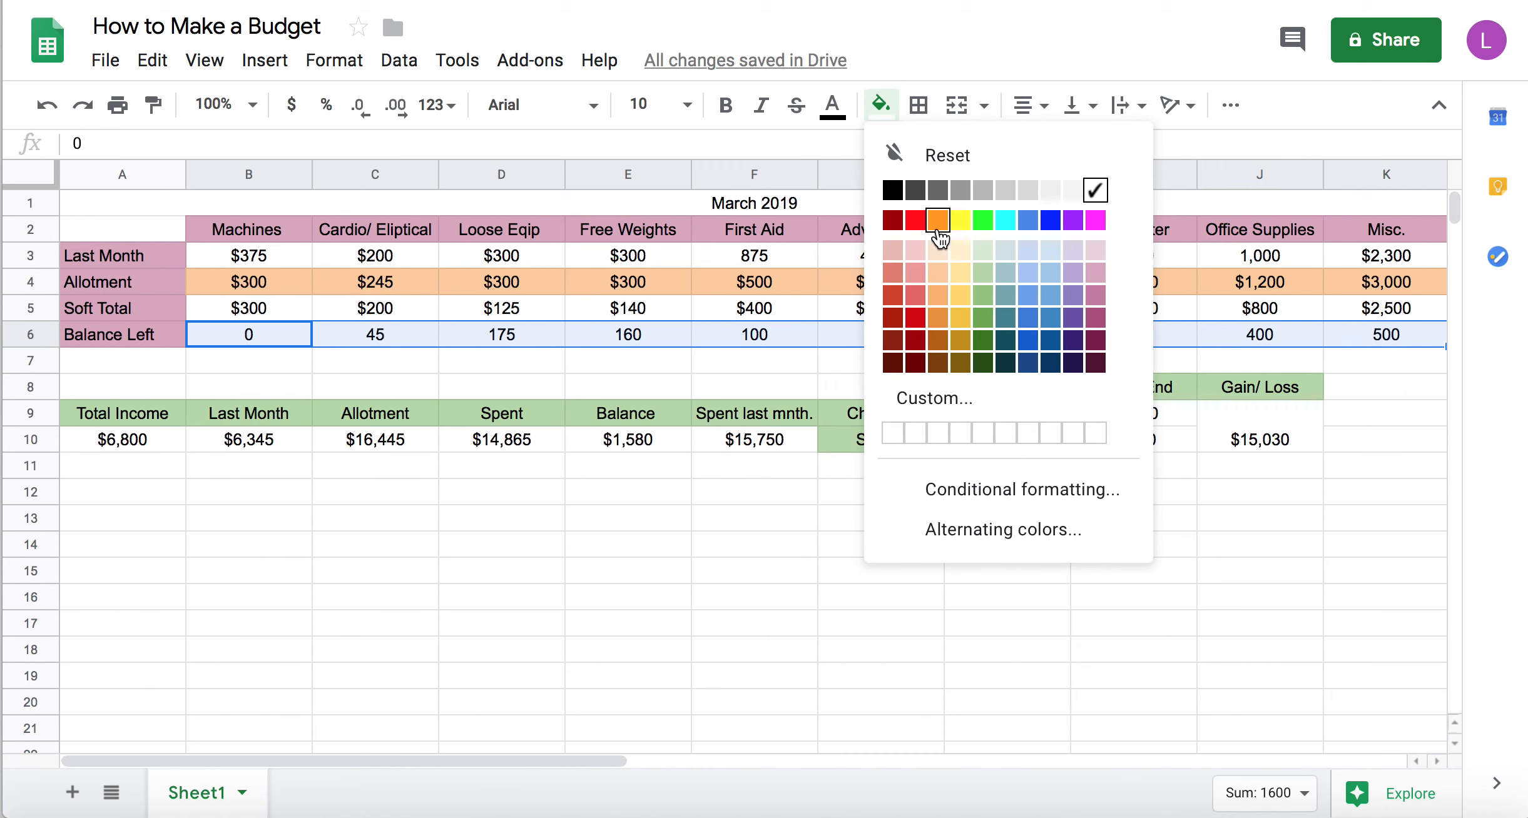
pyautogui.click(949, 275)
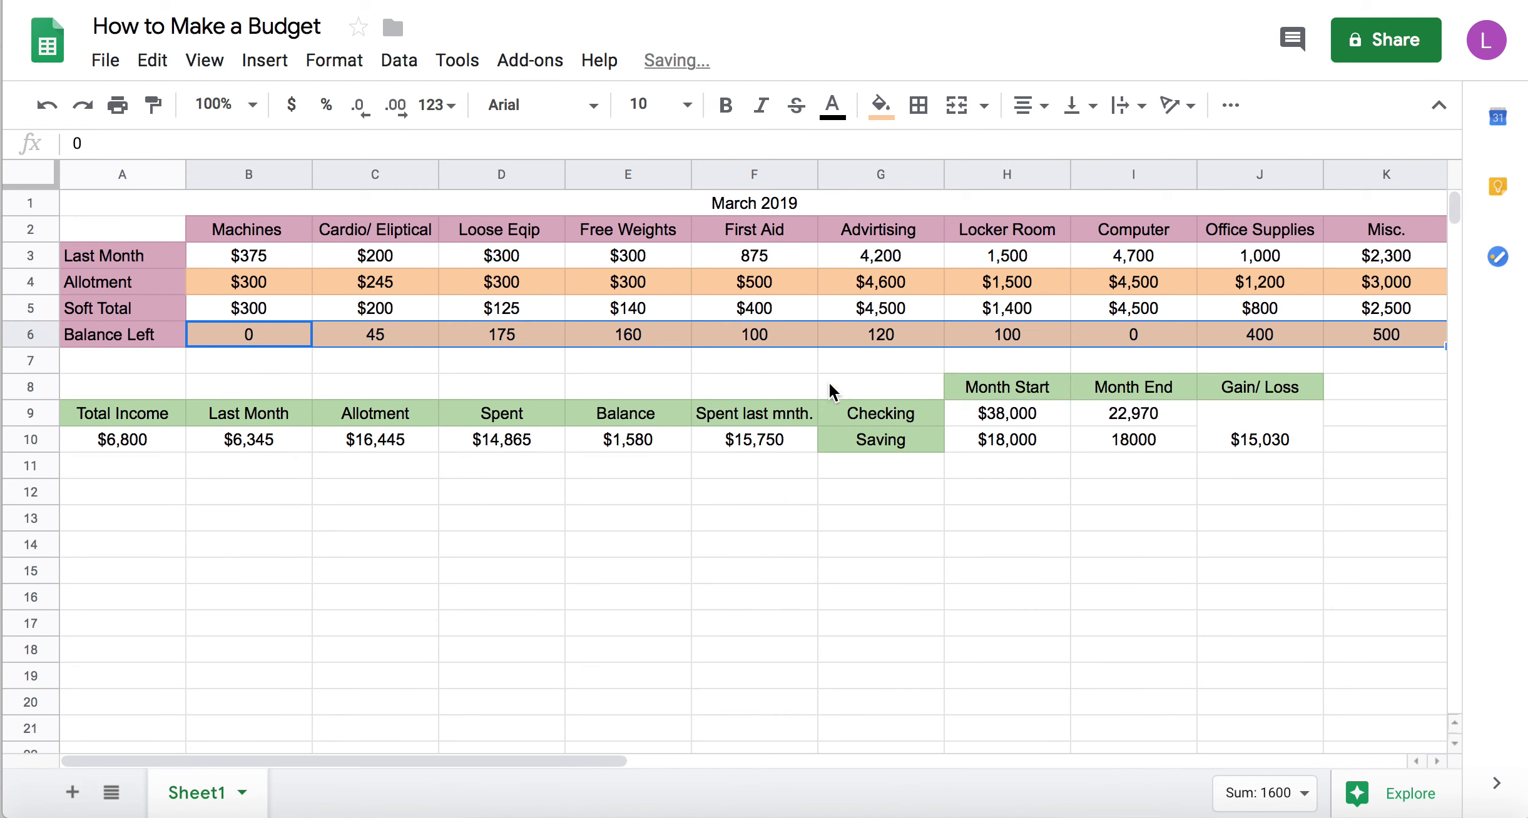
pyautogui.click(783, 438)
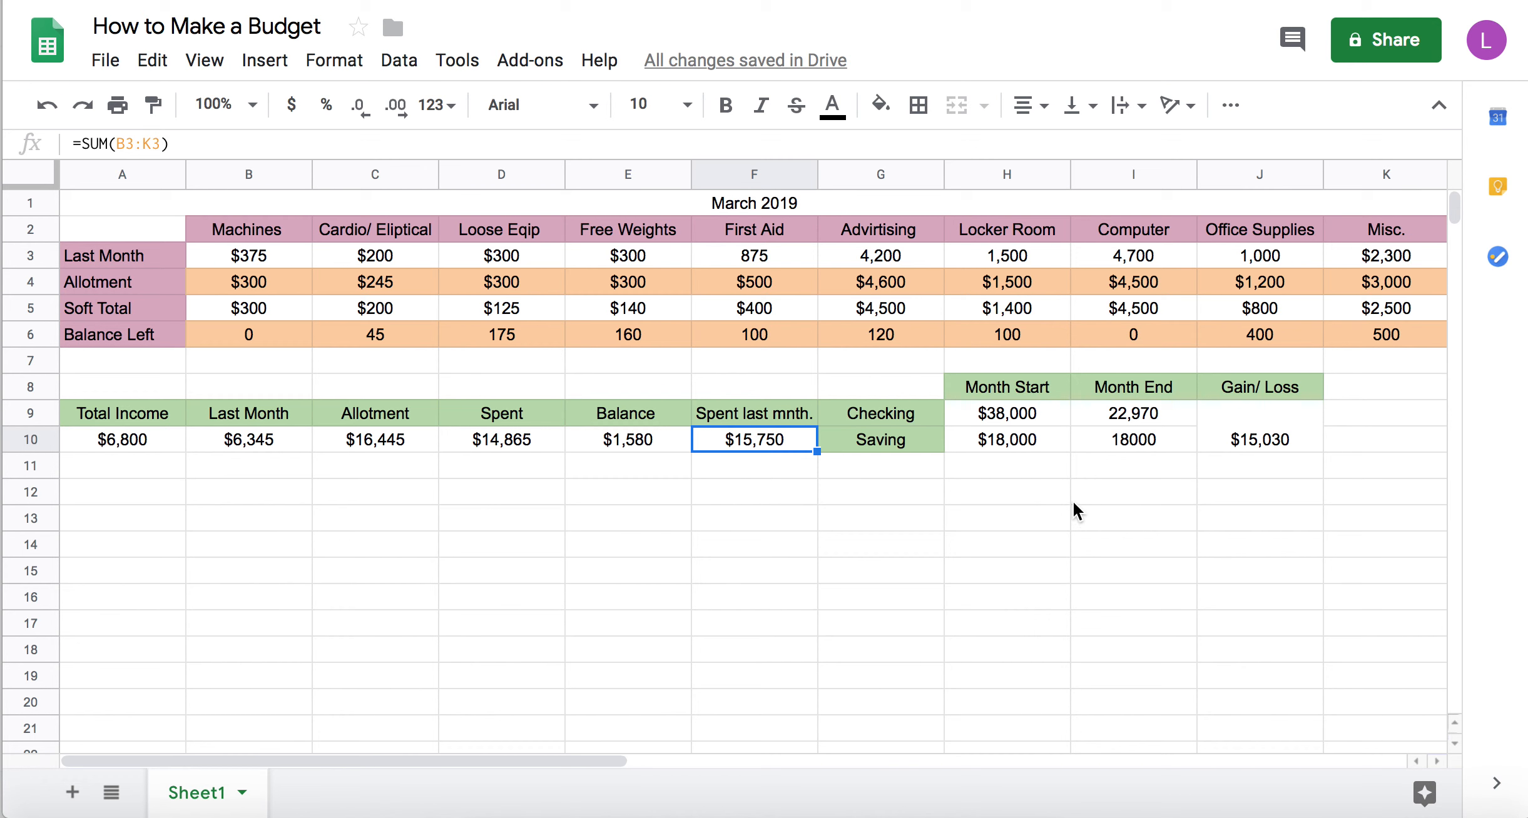